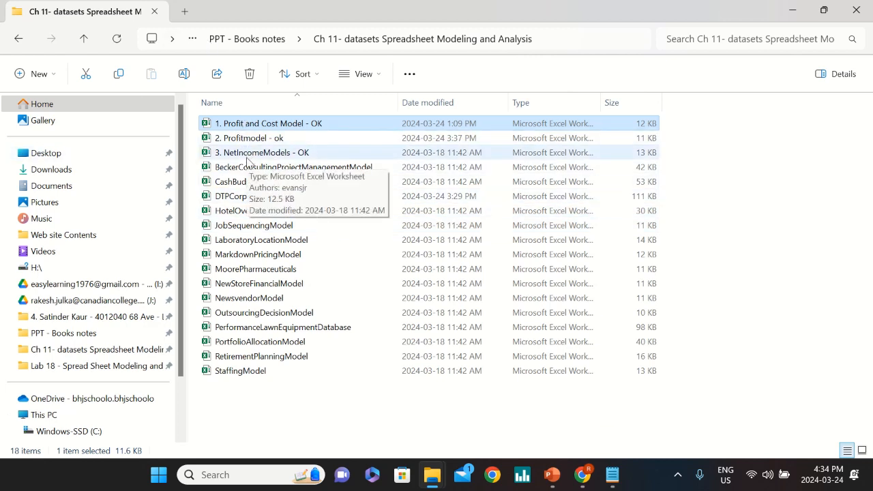
# Step: Open the "1. Profit and Cost Model - OK" workbook and make the "Mathematical representation" heading in Exp : 1's text box bold and red
pyautogui.doubleClick(258, 127)
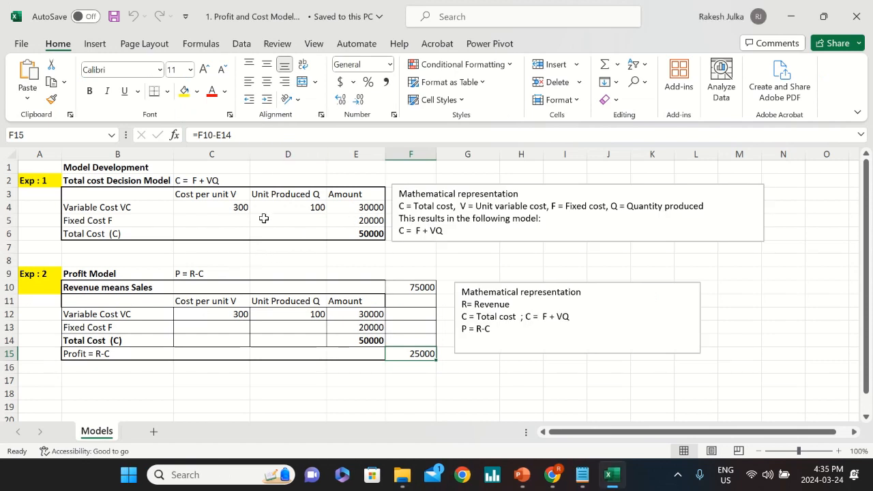
pyautogui.click(475, 195)
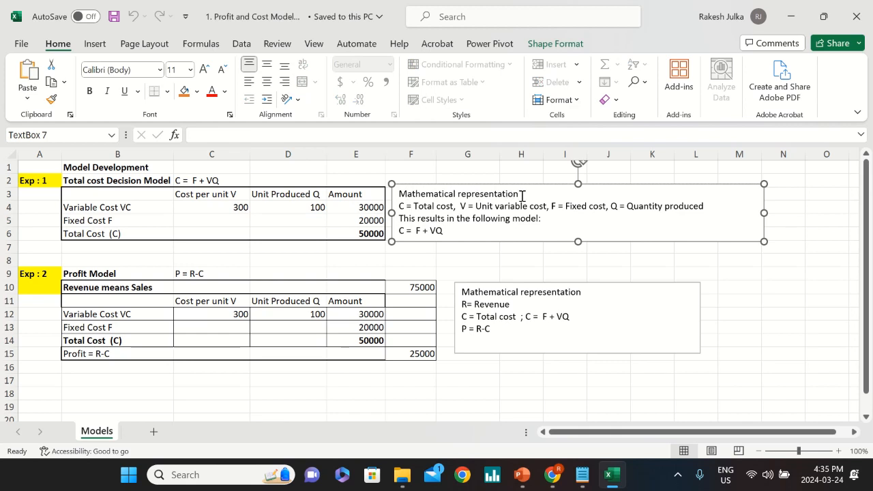
pyautogui.moveTo(523, 194); pyautogui.dragTo(397, 197)
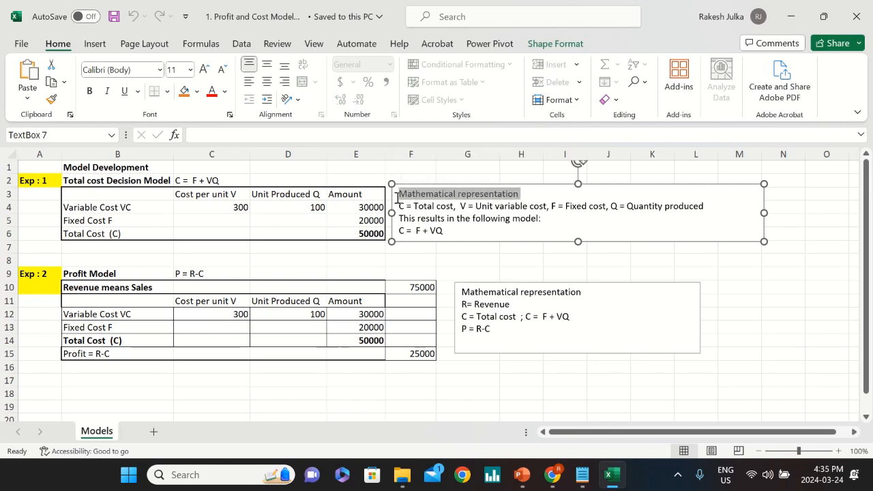
pyautogui.hotkey('ctrl', 'b')
pyautogui.click(196, 90)
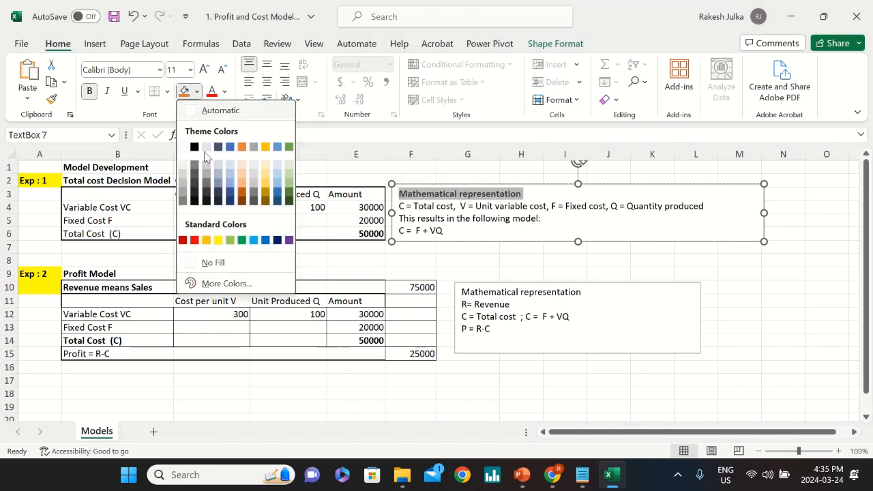
pyautogui.click(212, 91)
pyautogui.click(483, 196)
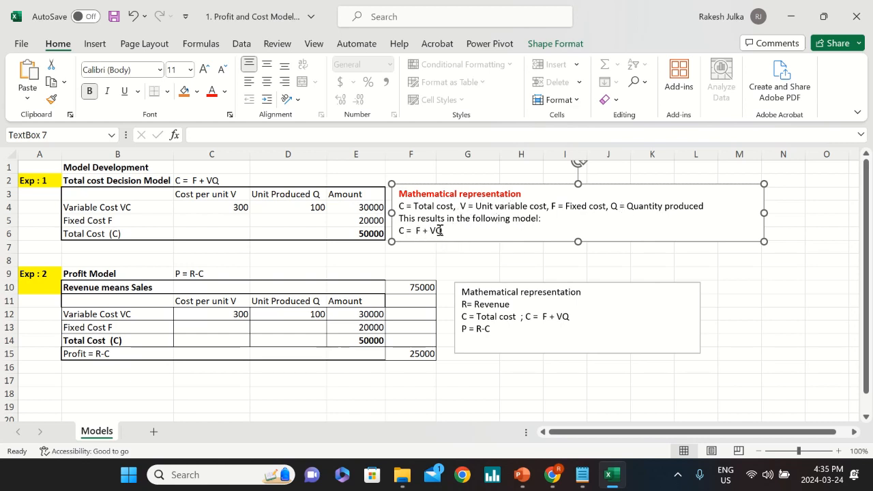
# Step: Set the Exp : 1 units produced Q in D4 to 120 and check the variable cost and total cost
pyautogui.moveTo(431, 232); pyautogui.dragTo(450, 231)
pyautogui.click(401, 231)
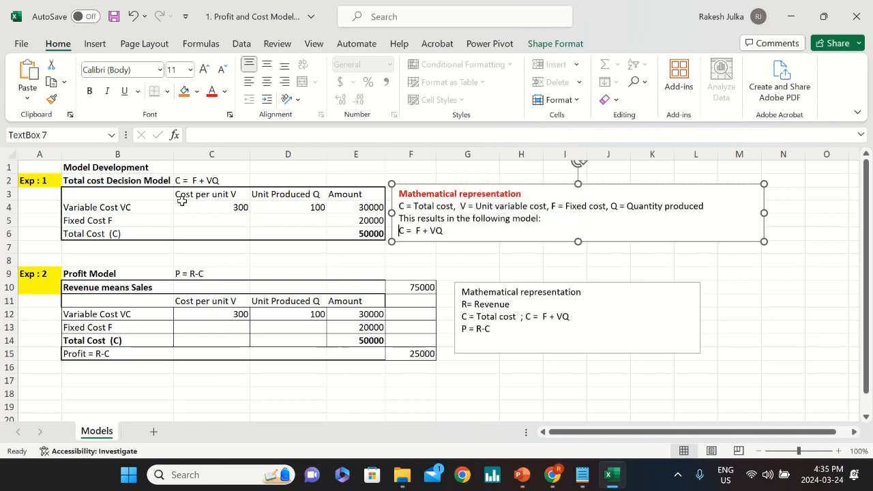
pyautogui.click(212, 205)
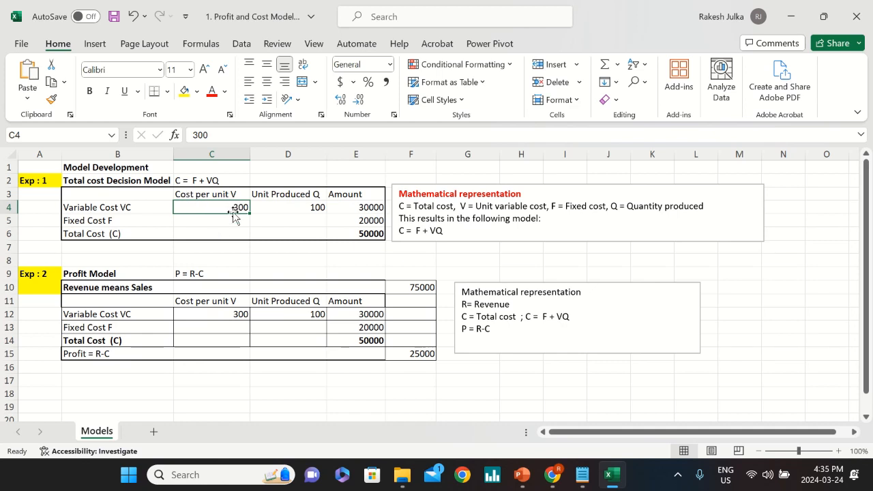
pyautogui.click(305, 211)
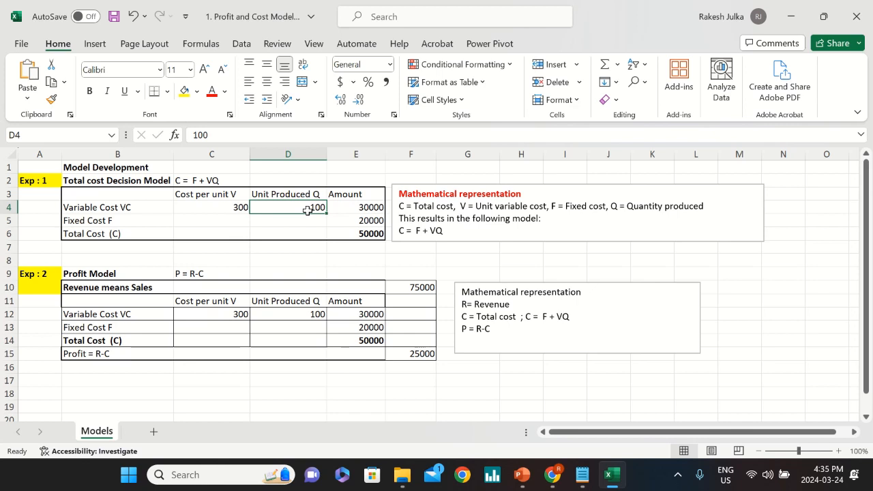
pyautogui.write('1')
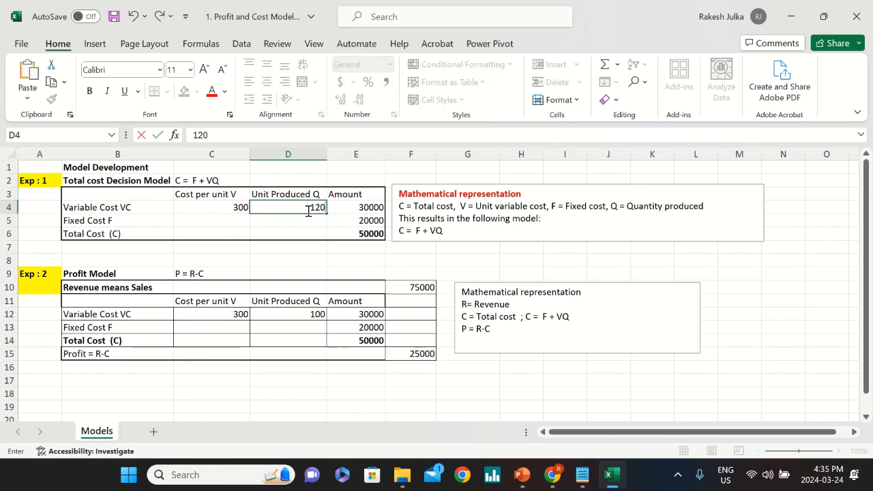
pyautogui.press('Return')
pyautogui.click(366, 208)
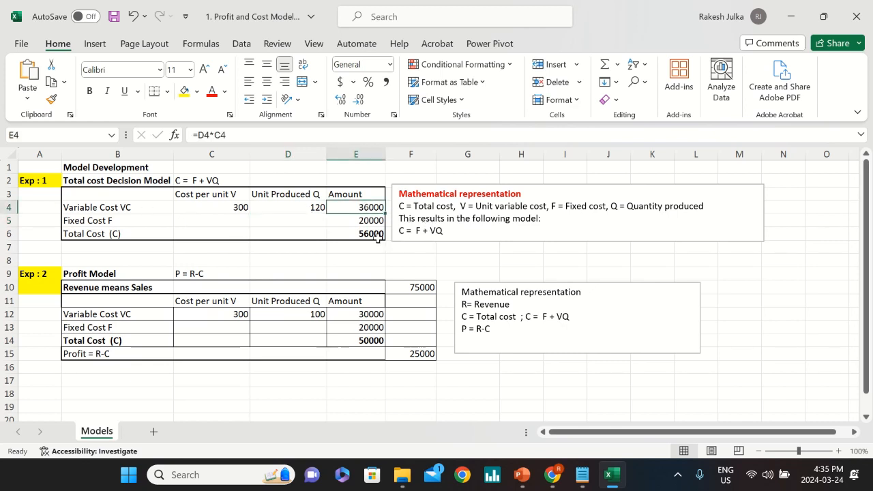
pyautogui.click(374, 234)
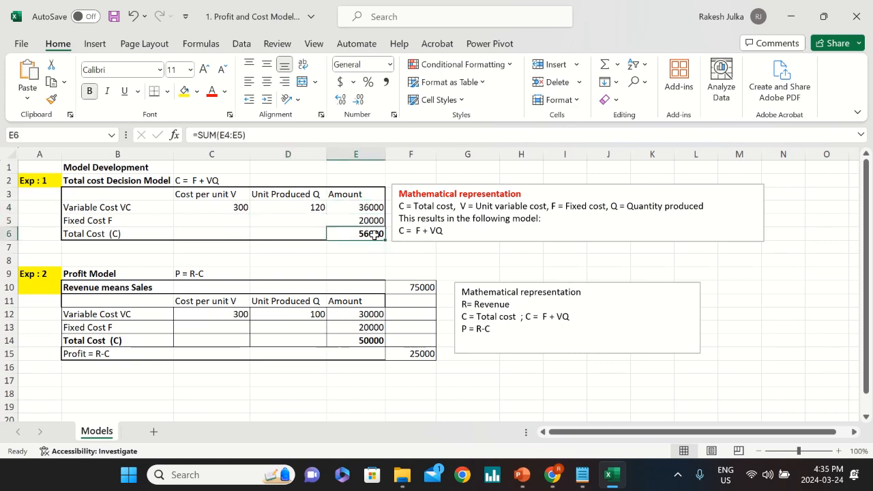
# Step: Set the Exp : 1 units produced Q in D4 back to 100
pyautogui.click(317, 206)
pyautogui.write('100')
pyautogui.press('Return')
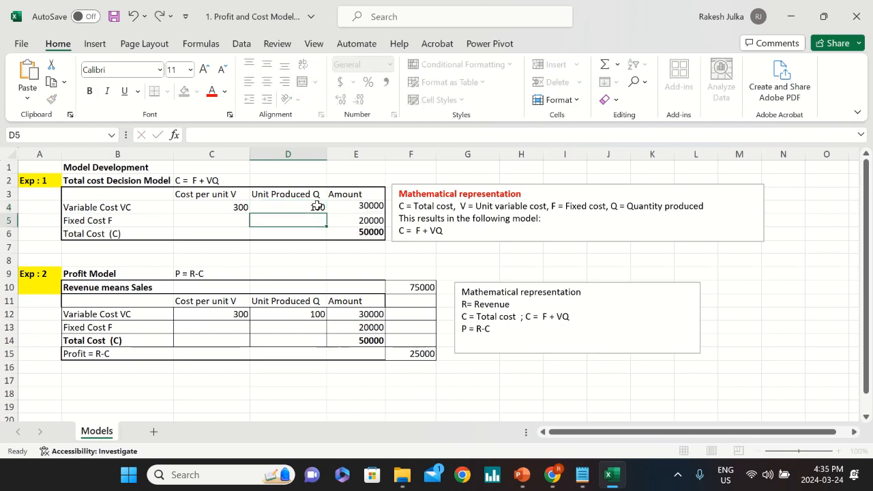
# Step: Examine the variable cost formula in Exp : 1 and the revenue, cost and profit cells of the Exp : 2 Profit Model
pyautogui.doubleClick(357, 206)
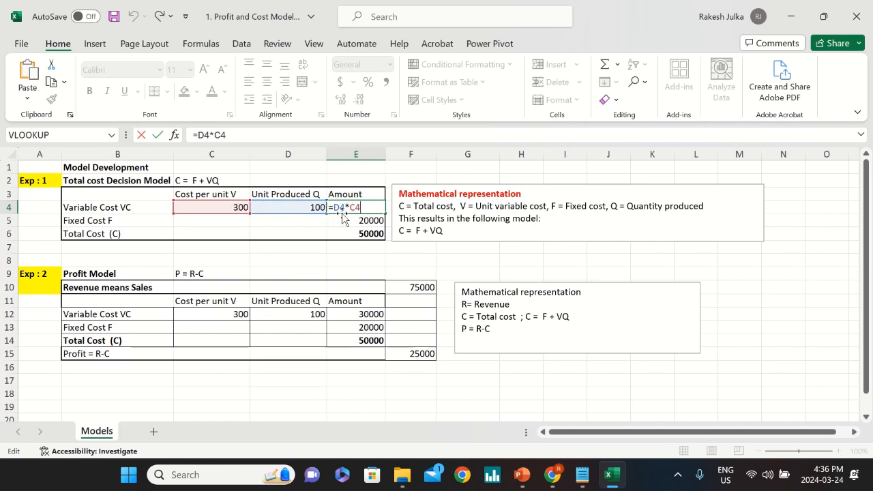
pyautogui.press('Return')
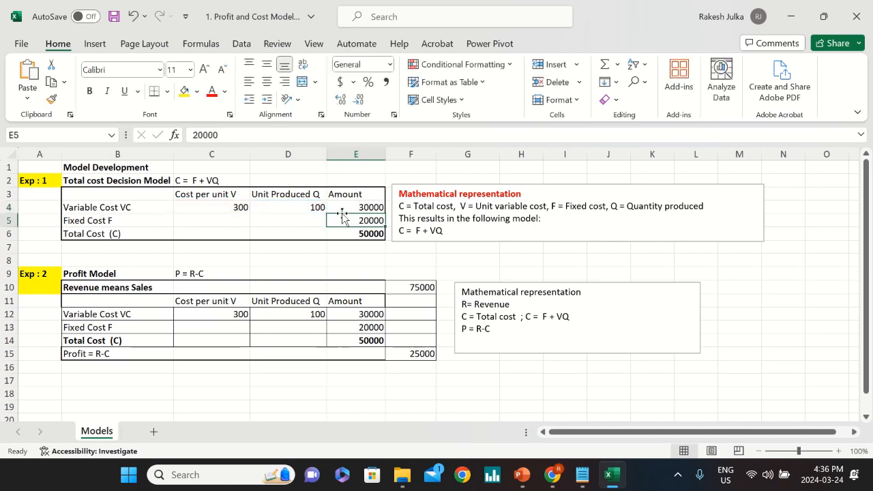
pyautogui.click(101, 271)
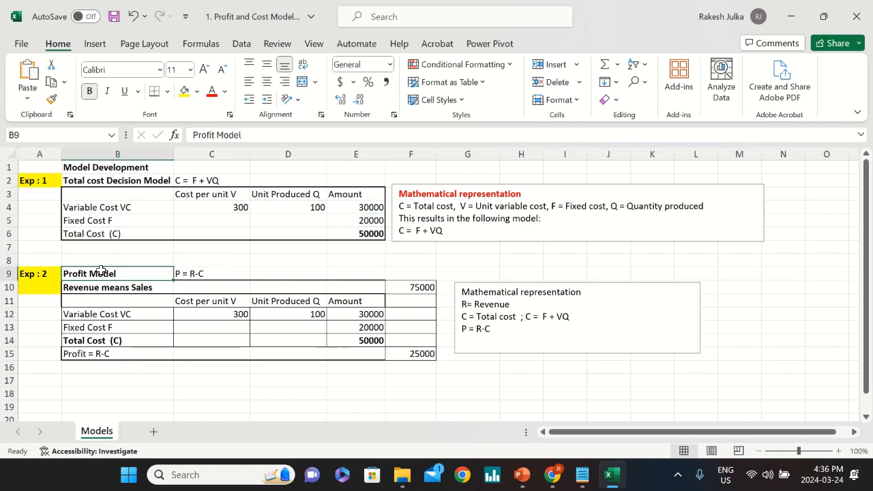
pyautogui.click(203, 275)
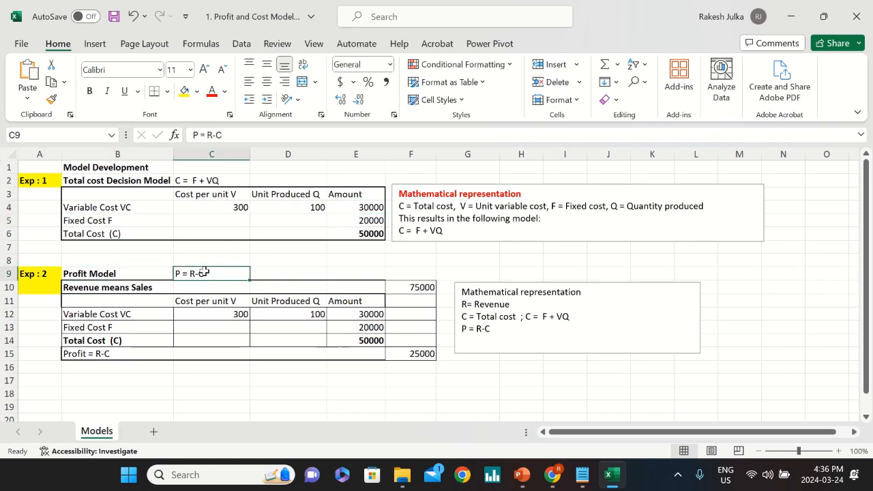
pyautogui.click(367, 235)
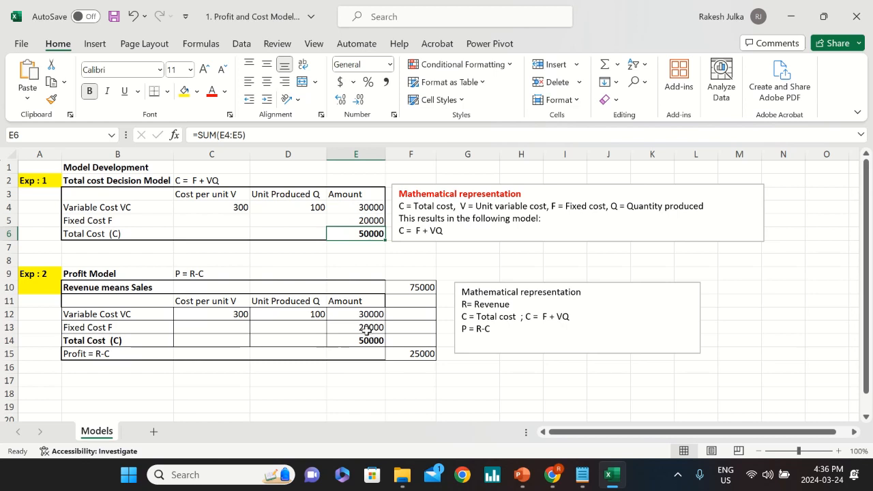
pyautogui.moveTo(369, 315); pyautogui.dragTo(96, 351)
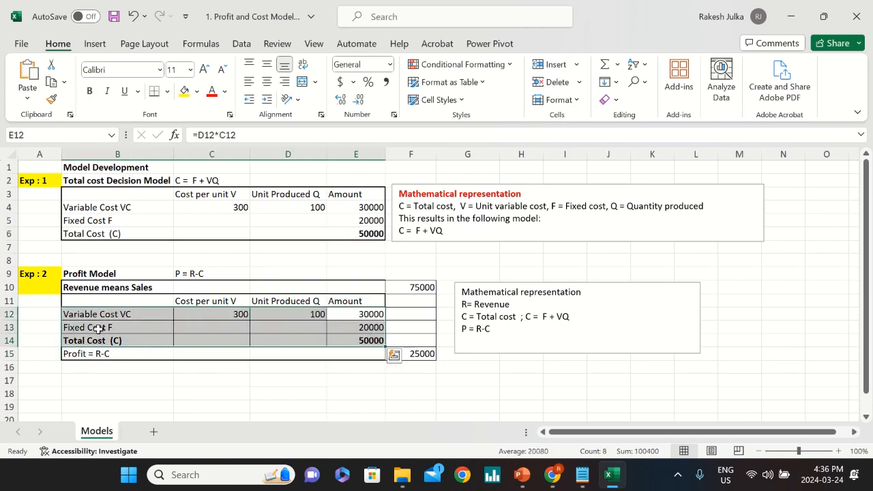
pyautogui.click(106, 287)
pyautogui.click(422, 287)
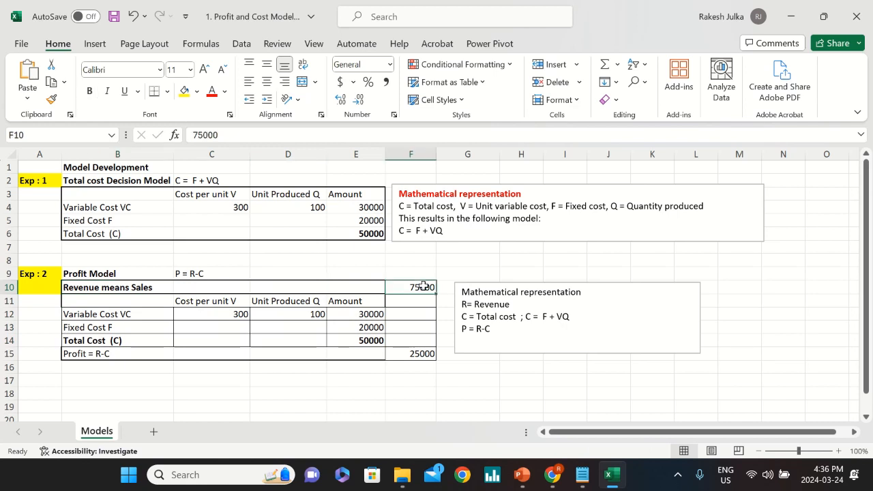
pyautogui.click(76, 353)
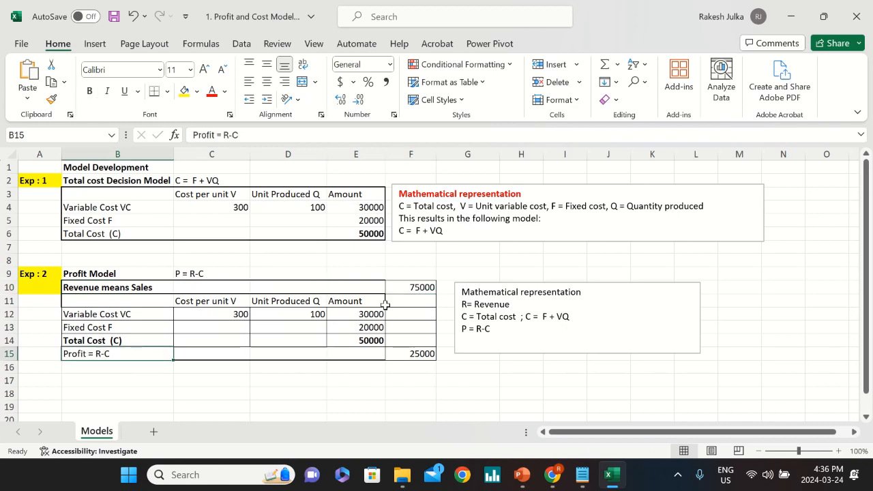
pyautogui.click(414, 286)
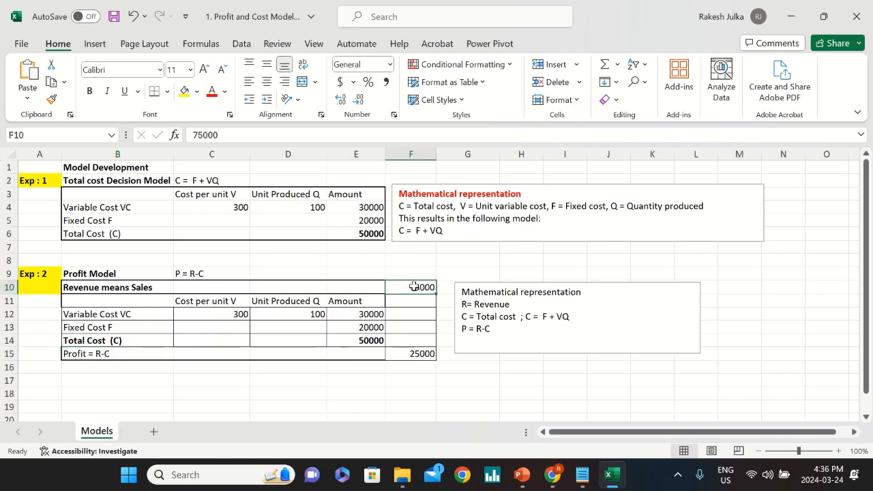
pyautogui.click(366, 338)
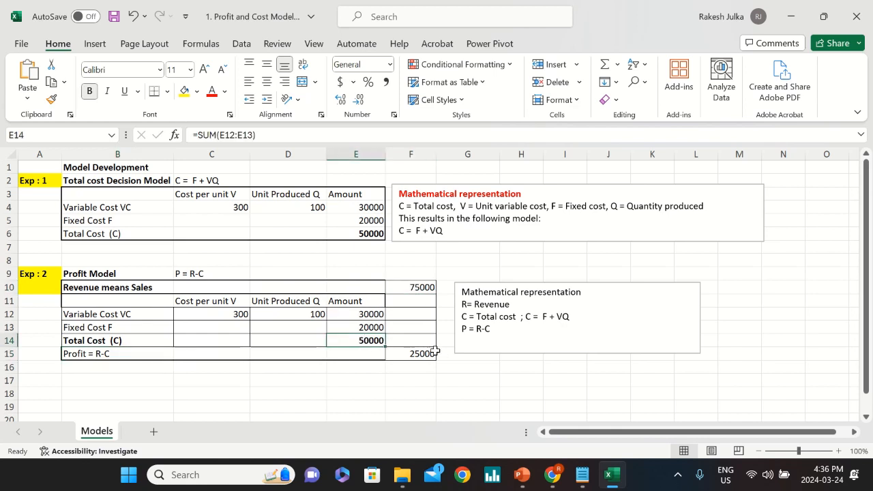
pyautogui.click(423, 357)
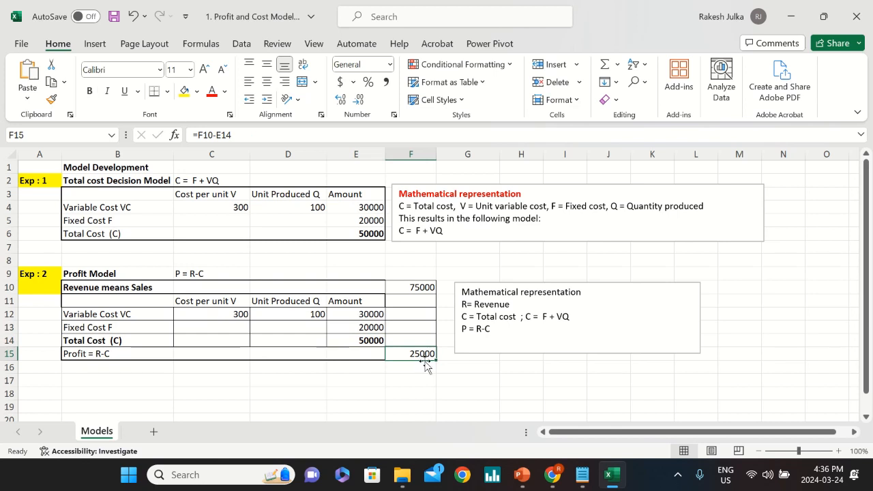
# Step: Close this workbook and open "2. Profitmodel - ok" from the same folder
pyautogui.click(856, 20)
pyautogui.click(400, 253)
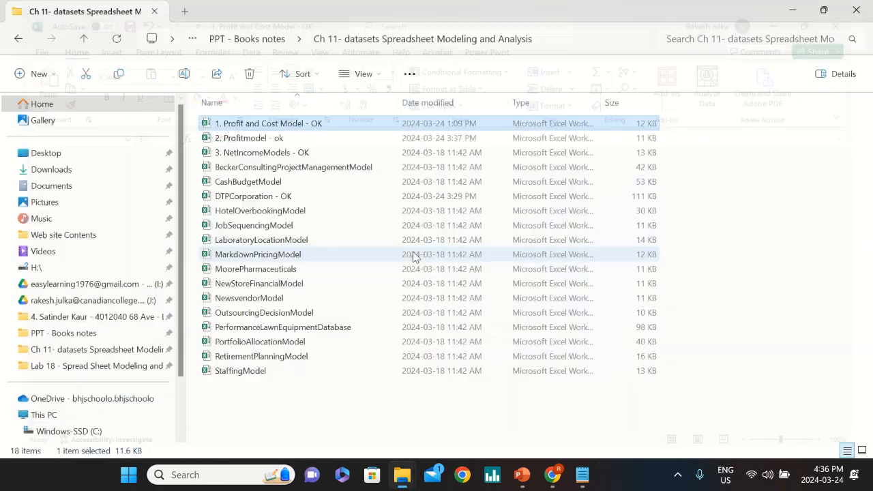
pyautogui.doubleClick(235, 138)
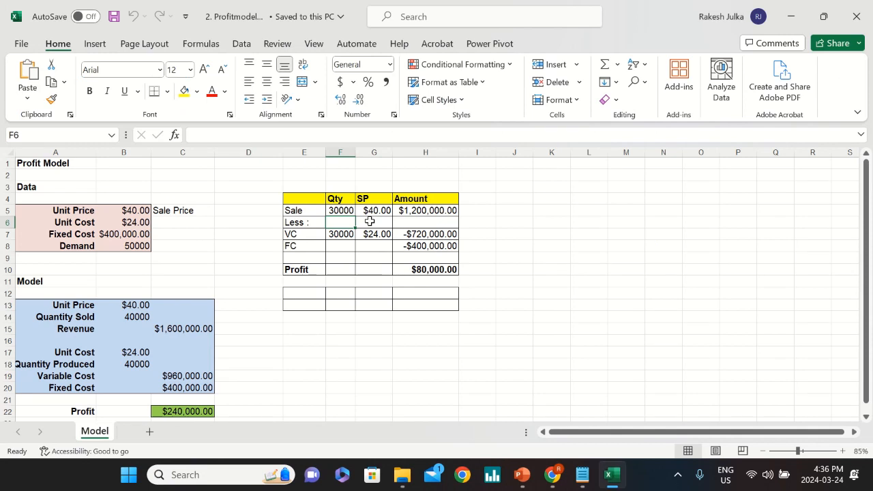
# Step: Examine the unit cost, fixed cost and demand inputs in the Data block and the Quantity Sold formula in the Model block
pyautogui.click(197, 261)
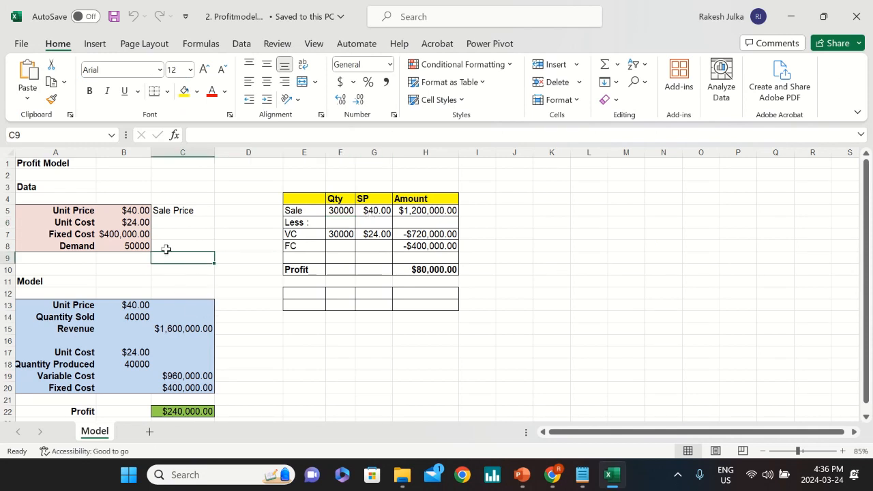
pyautogui.click(75, 202)
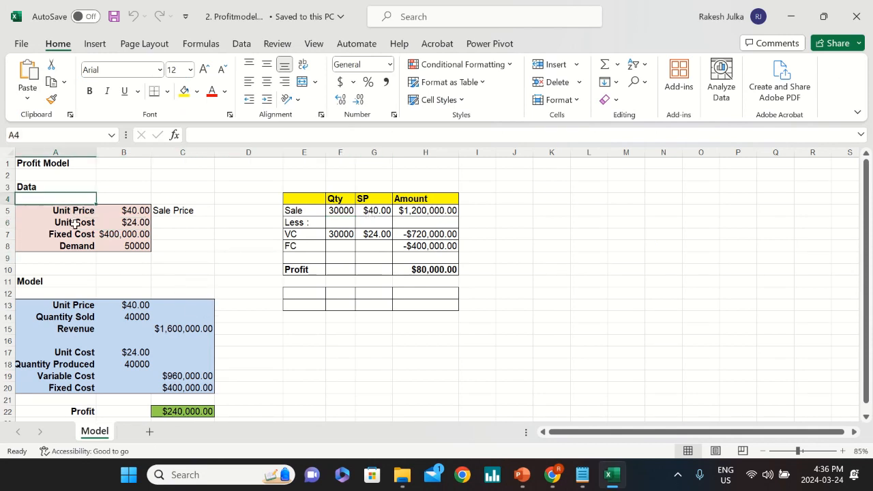
pyautogui.click(76, 224)
pyautogui.click(76, 232)
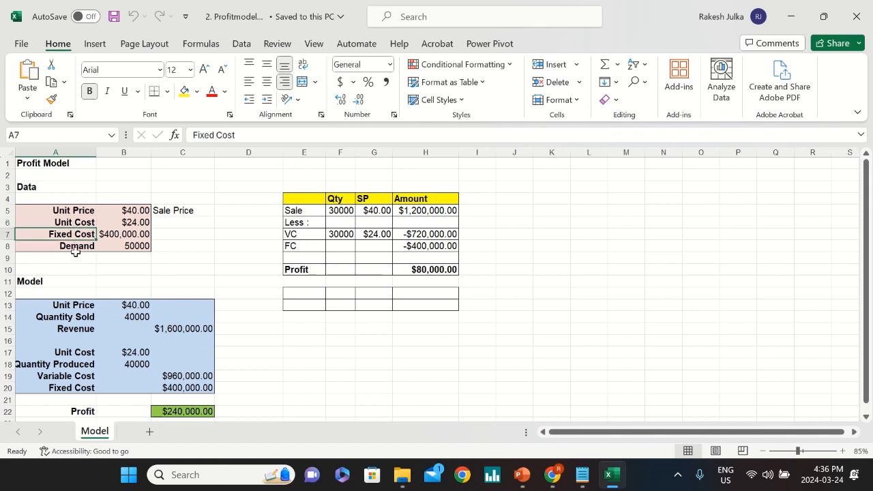
pyautogui.click(76, 247)
pyautogui.click(133, 247)
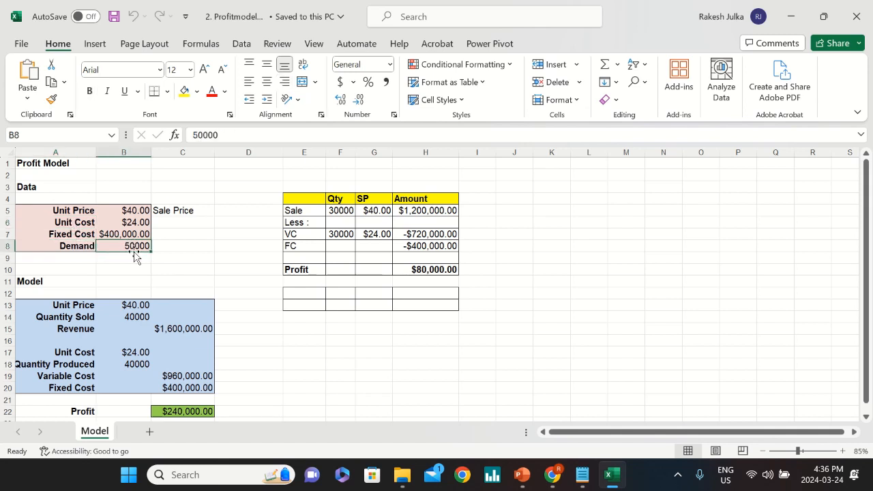
pyautogui.click(75, 317)
pyautogui.click(140, 318)
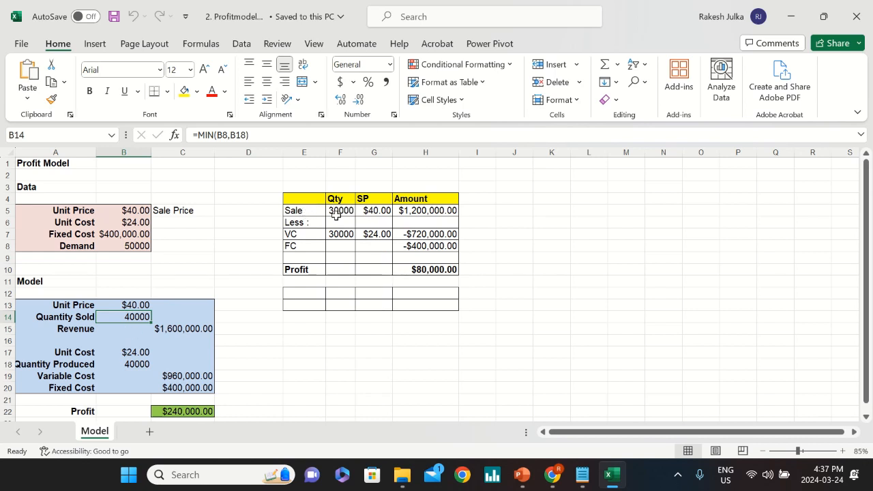
# Step: Clear the quantities, prices and amounts from the Sale, VC and FC rows, keeping the Profit formula
pyautogui.moveTo(336, 211); pyautogui.dragTo(429, 267)
pyautogui.press('Delete')
pyautogui.click(452, 318)
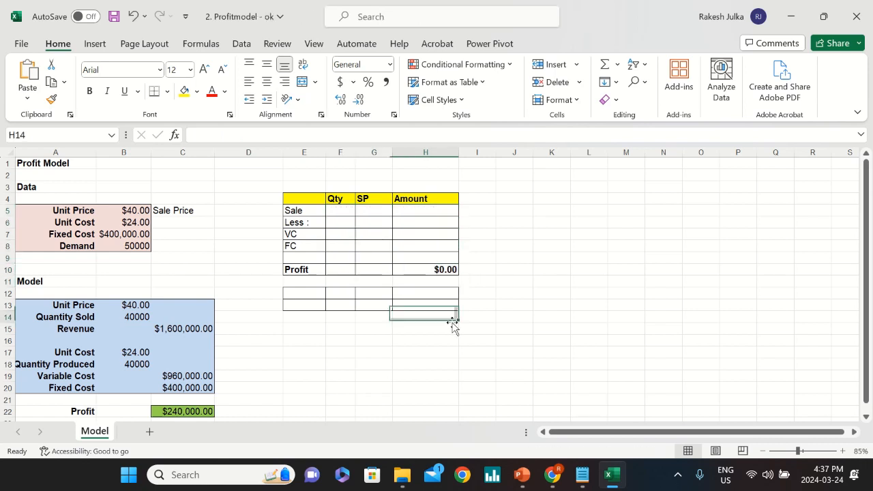
# Step: Enter 40000 as the Sale row's quantity in F5, after checking the demand and the Quantity Sold formula
pyautogui.click(341, 210)
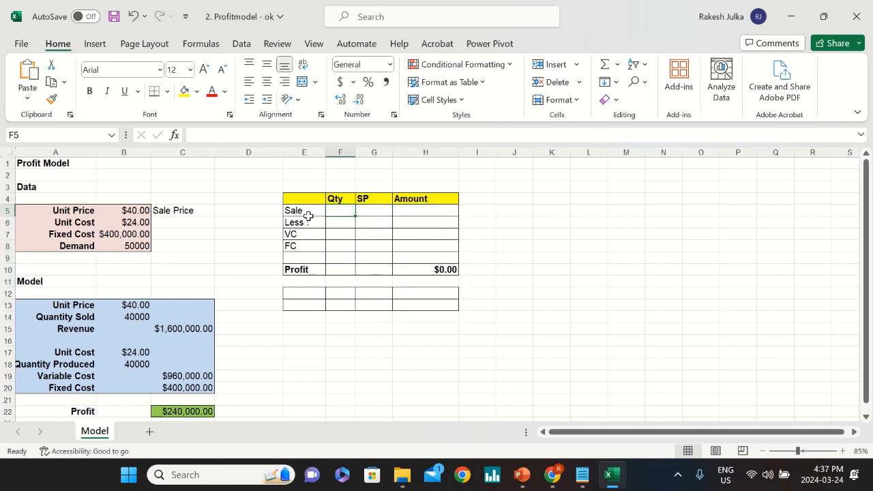
pyautogui.click(308, 212)
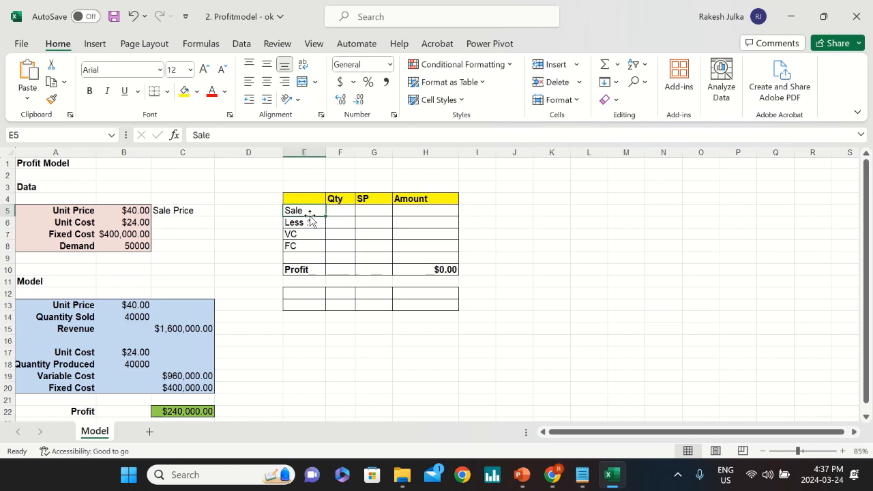
pyautogui.click(90, 223)
pyautogui.click(77, 243)
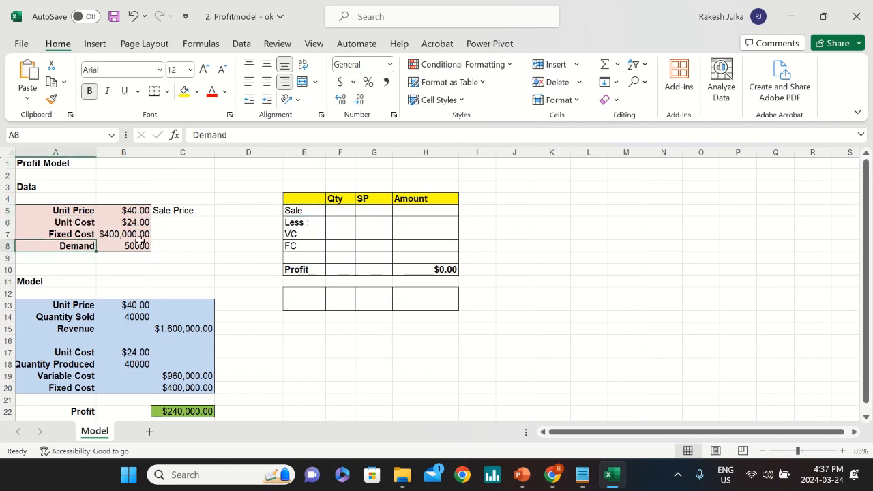
pyautogui.click(138, 242)
pyautogui.click(68, 317)
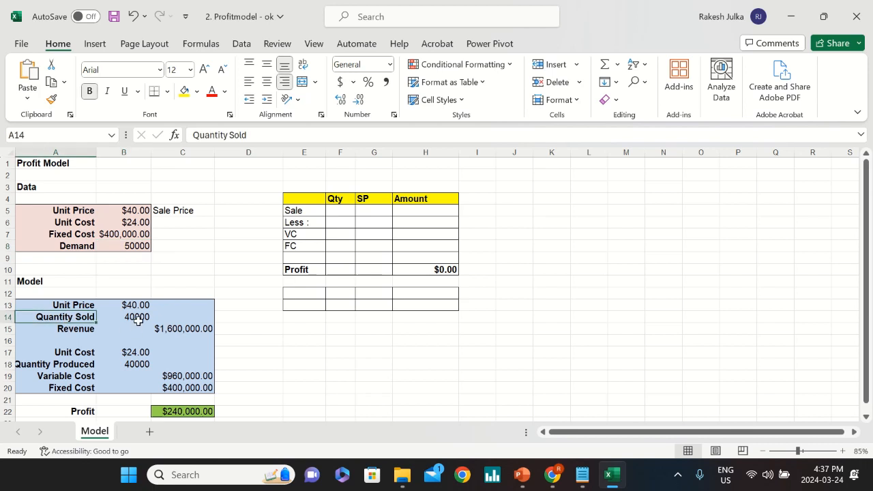
pyautogui.click(138, 318)
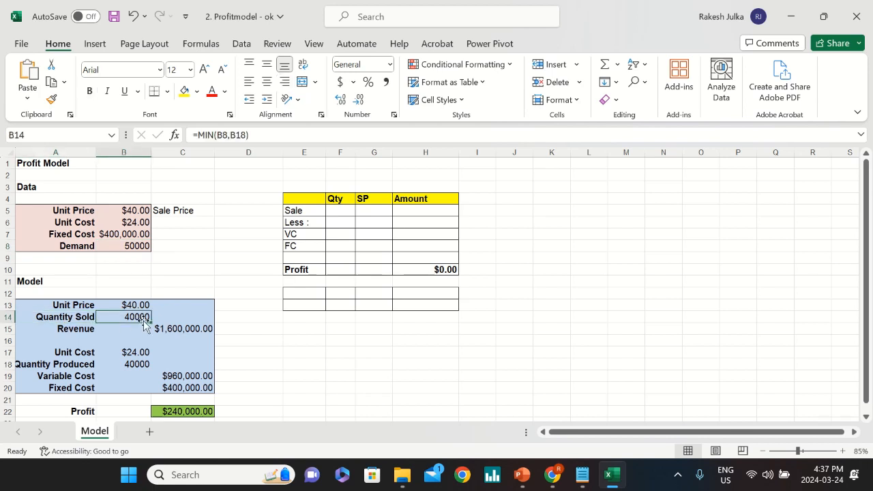
pyautogui.click(337, 212)
pyautogui.write('40000')
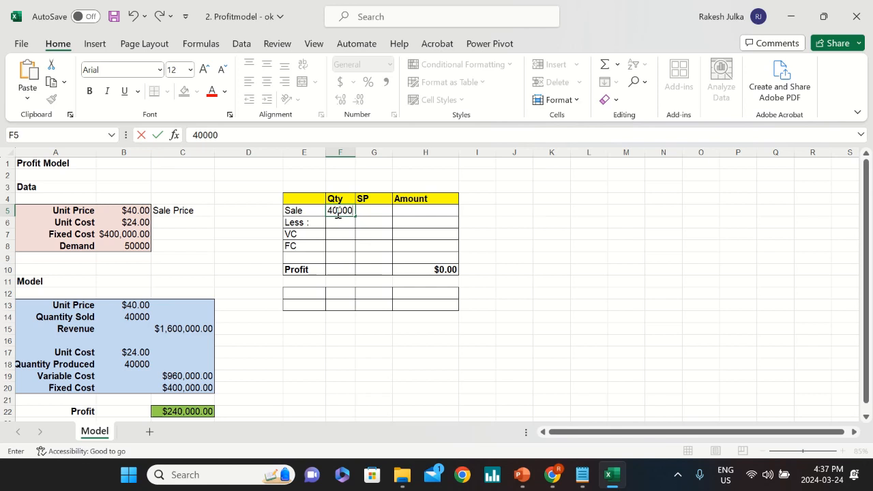
pyautogui.press('Return')
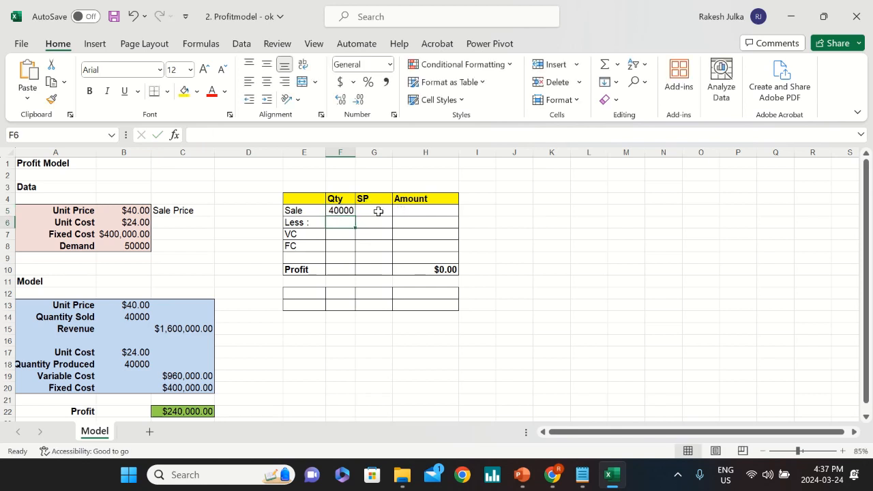
# Step: Link the Sale row's SP cell G5 to the unit price in the Data block with =B5
pyautogui.click(366, 210)
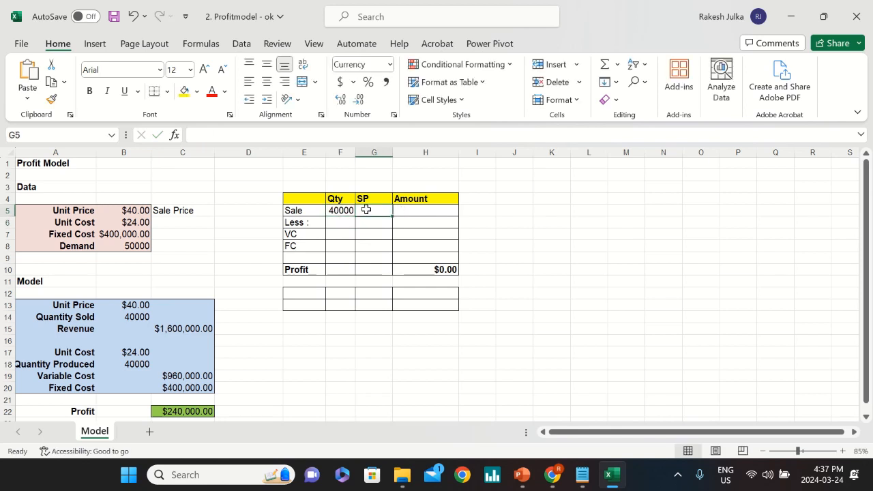
pyautogui.write('=')
pyautogui.click(136, 210)
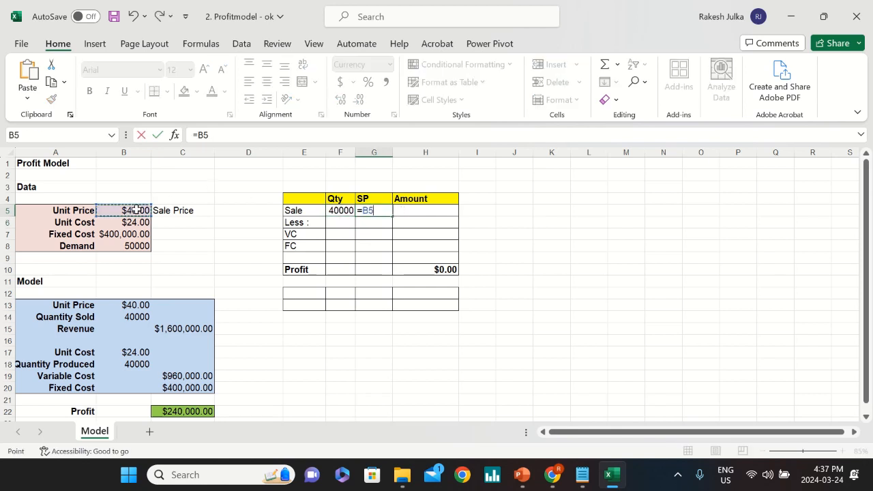
pyautogui.press('Return')
# Step: Calculate the Sale amount in H5 as quantity times selling price with =F5*G5
pyautogui.click(403, 210)
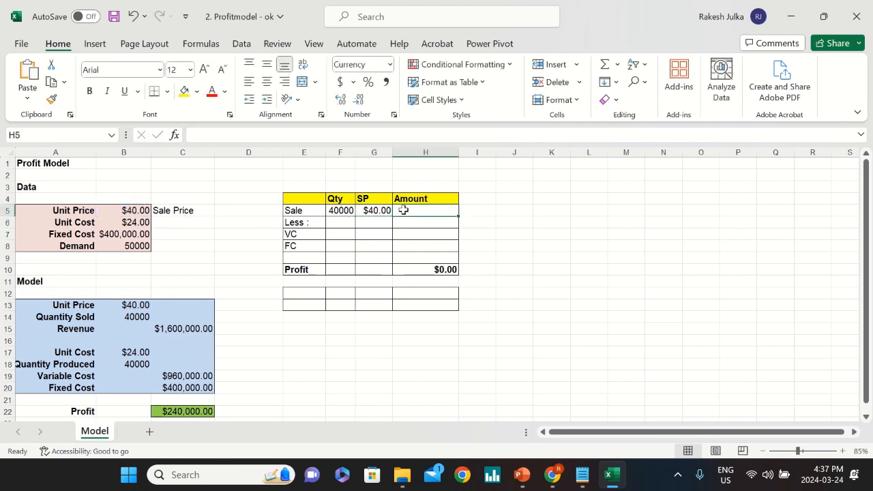
pyautogui.write('=')
pyautogui.click(340, 212)
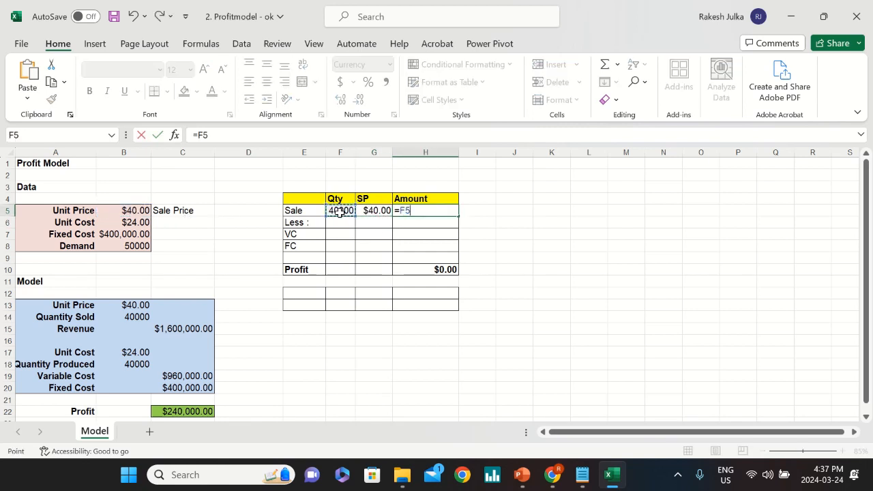
pyautogui.write('*')
pyautogui.click(375, 210)
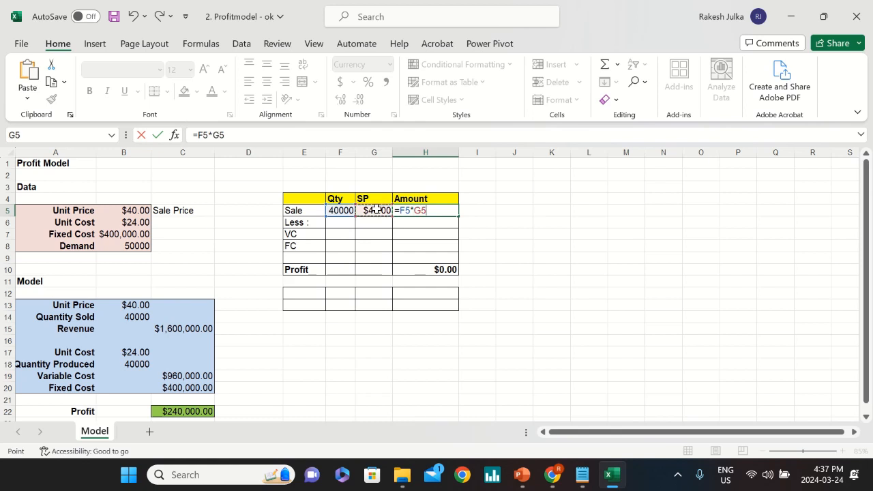
pyautogui.press('Return')
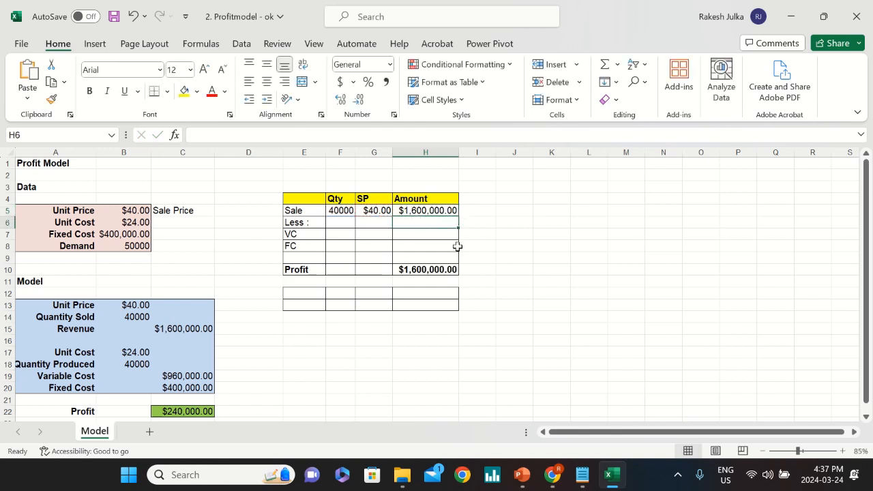
# Step: Make the "Less :" label in E6 bold and underlined
pyautogui.click(346, 221)
pyautogui.click(311, 224)
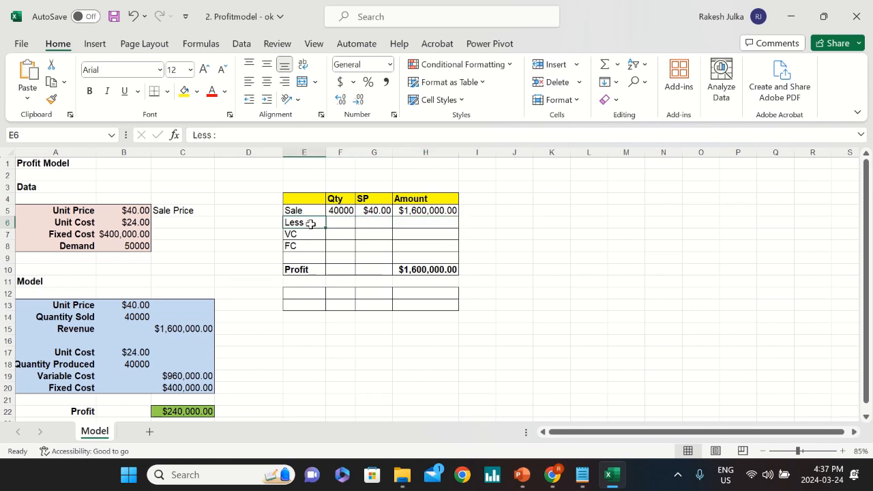
pyautogui.hotkey('ctrl', 'b')
pyautogui.click(310, 234)
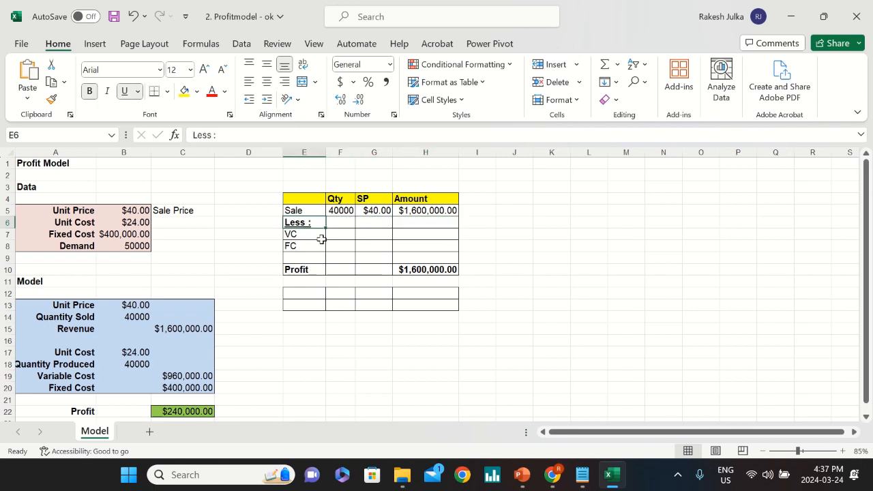
pyautogui.click(307, 245)
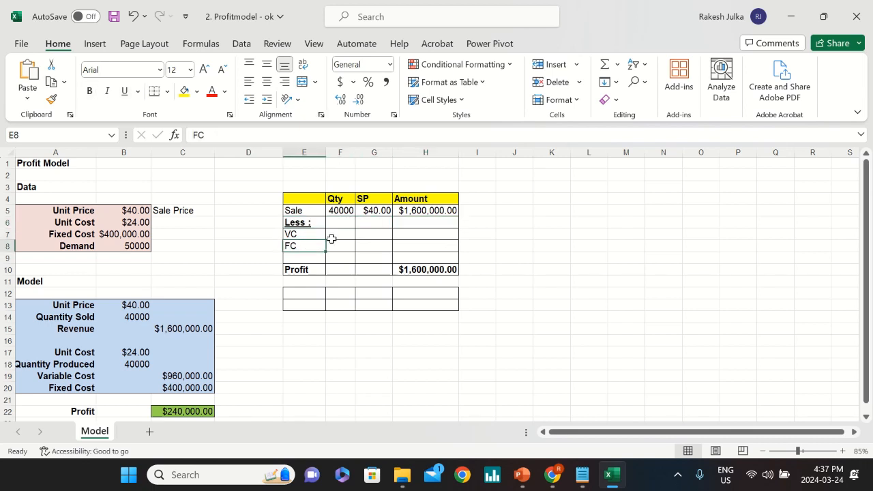
# Step: Link the VC row's quantity to the Sale quantity with =F5 and its price to the unit cost with =B6
pyautogui.click(338, 234)
pyautogui.write('=')
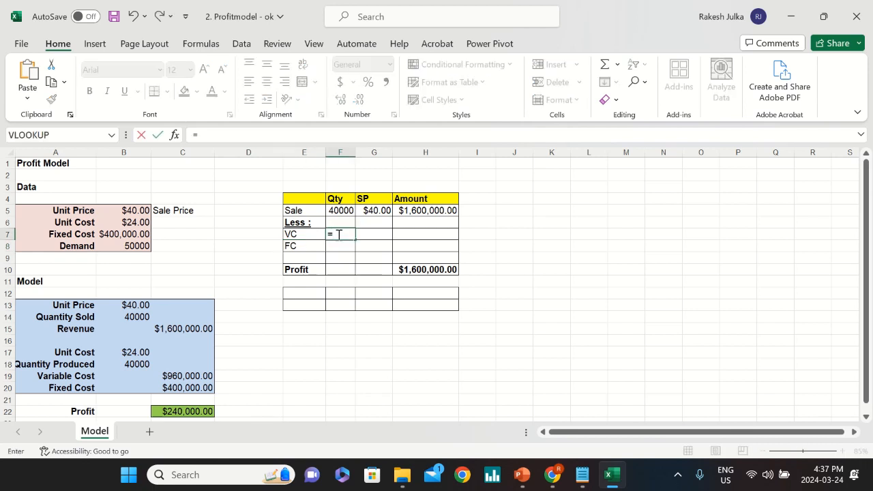
pyautogui.click(338, 210)
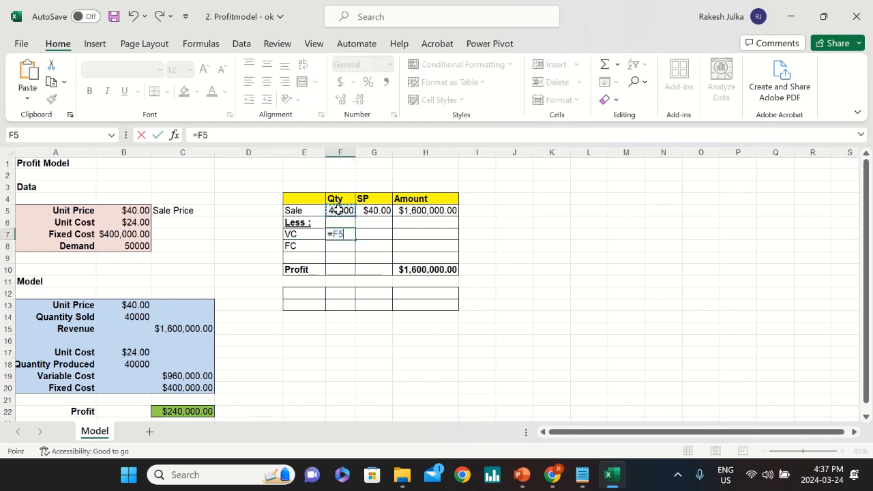
pyautogui.press('Return')
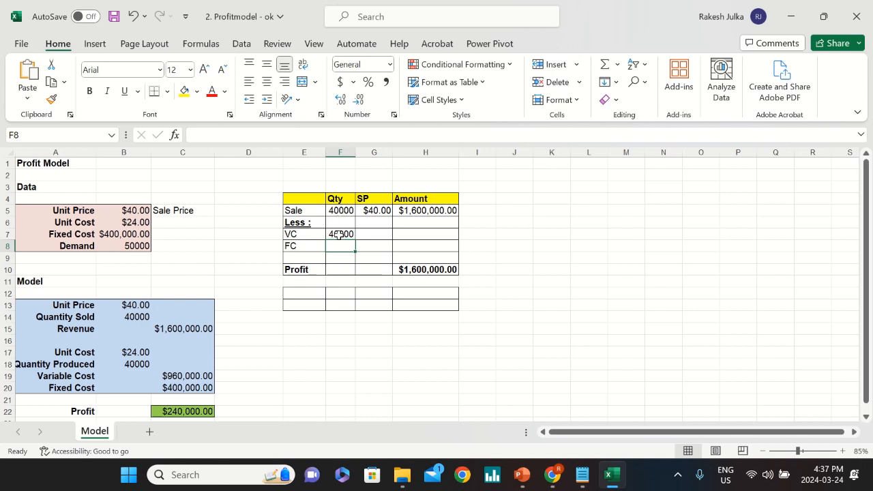
pyautogui.click(376, 234)
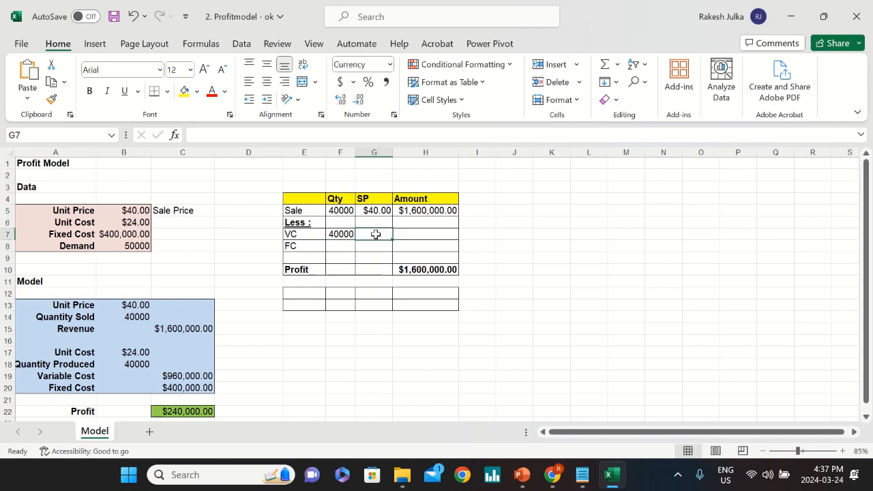
pyautogui.write('=')
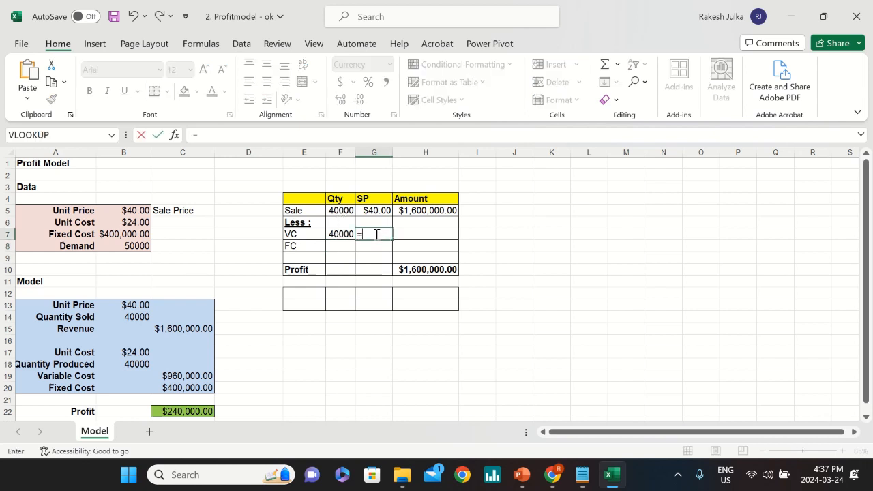
pyautogui.click(128, 222)
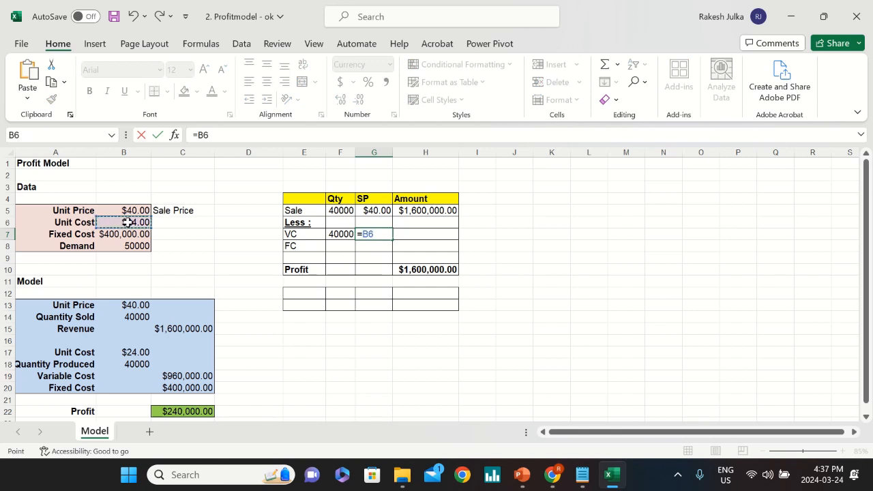
pyautogui.press('Return')
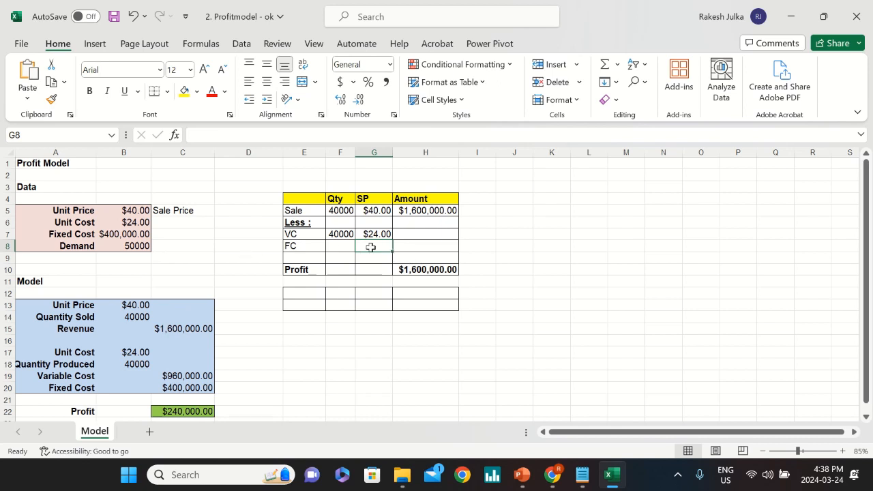
# Step: Calculate the VC amount in H7 as quantity times unit cost with =F7*G7
pyautogui.click(421, 231)
pyautogui.write('=')
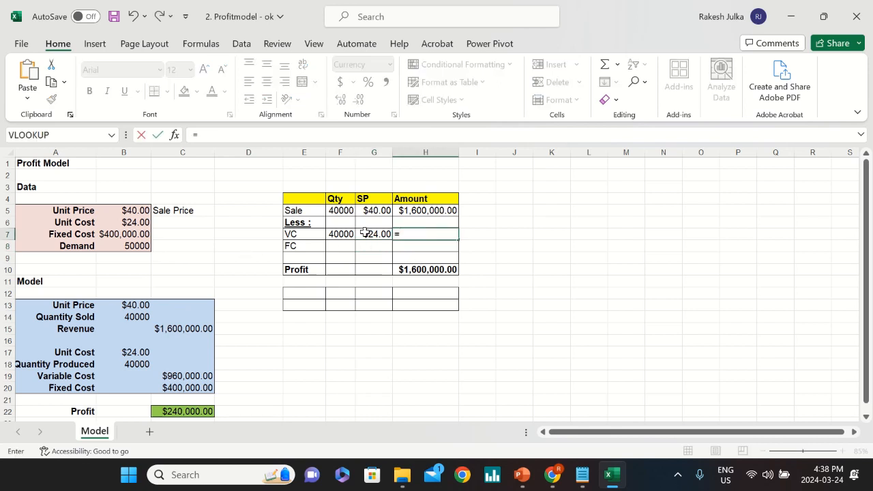
pyautogui.click(343, 236)
pyautogui.write('*')
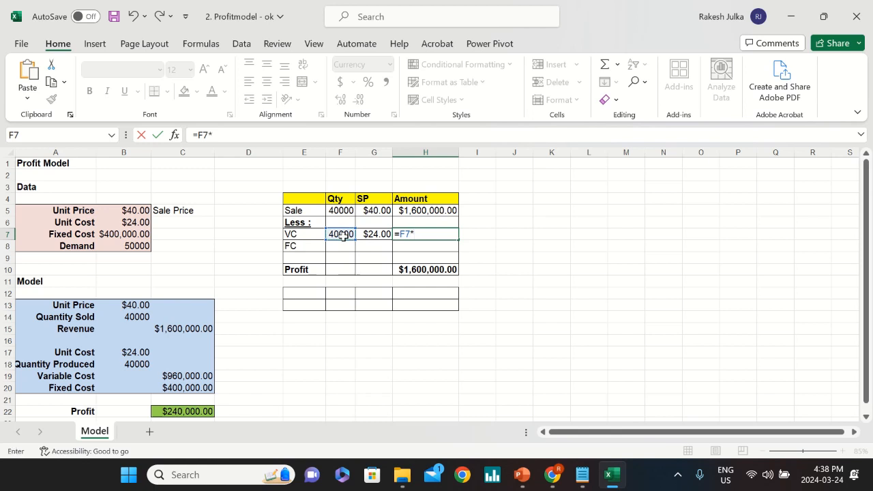
pyautogui.click(377, 234)
pyautogui.press('Return')
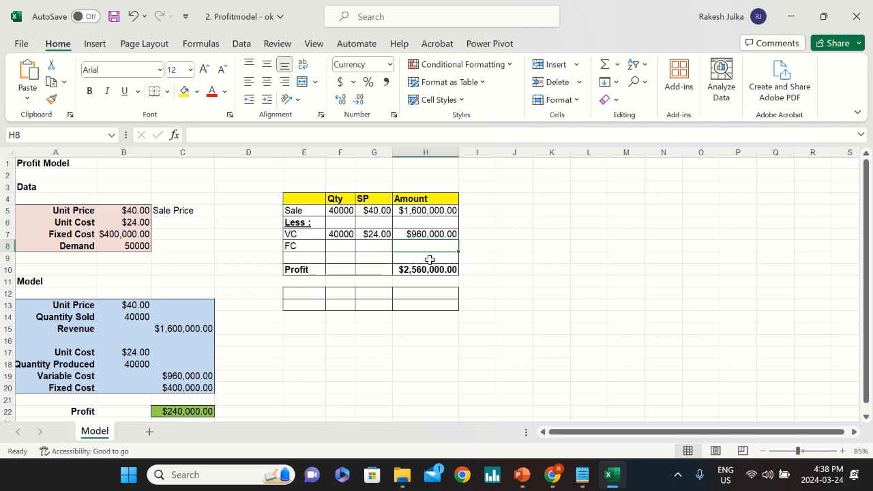
# Step: Link the FC amount in H8 to the fixed cost in the Data block with =B7
pyautogui.write('=')
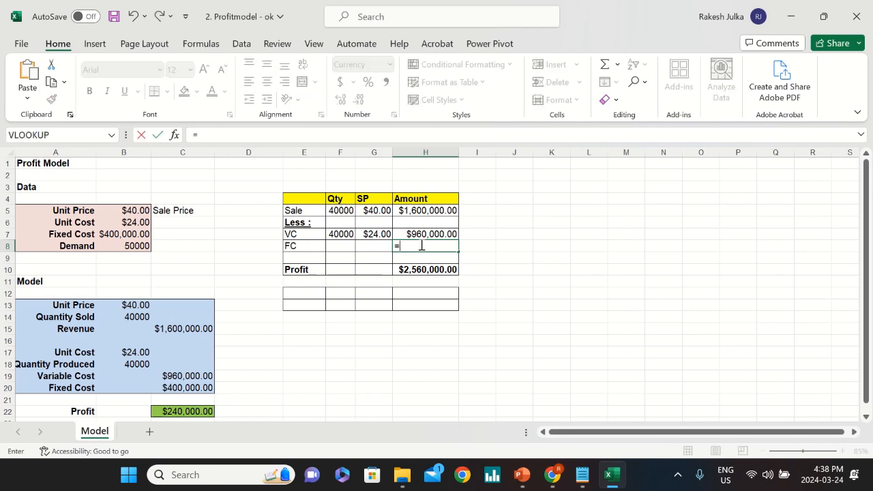
pyautogui.click(130, 234)
pyautogui.press('Return')
pyautogui.press('Return')
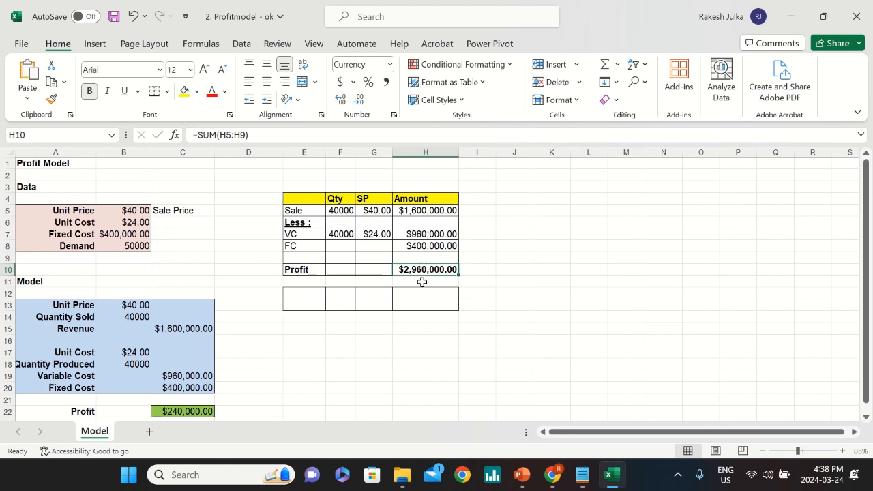
# Step: Make the VC amount in H7 negative by changing its formula to -F7*G7, accepting the formula correction
pyautogui.click(295, 210)
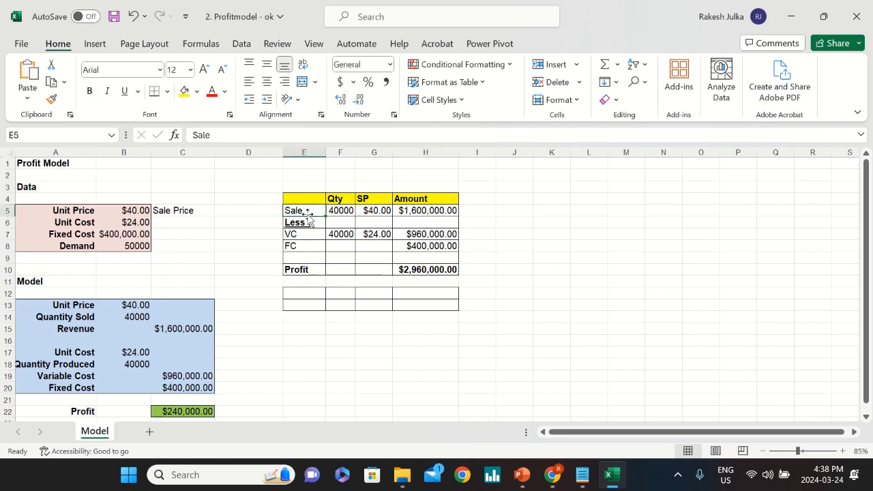
pyautogui.click(291, 234)
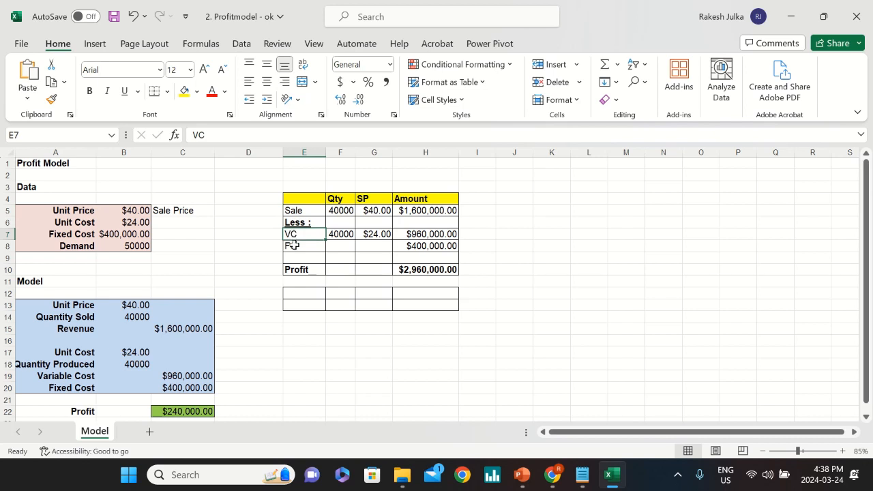
pyautogui.click(294, 246)
pyautogui.click(321, 280)
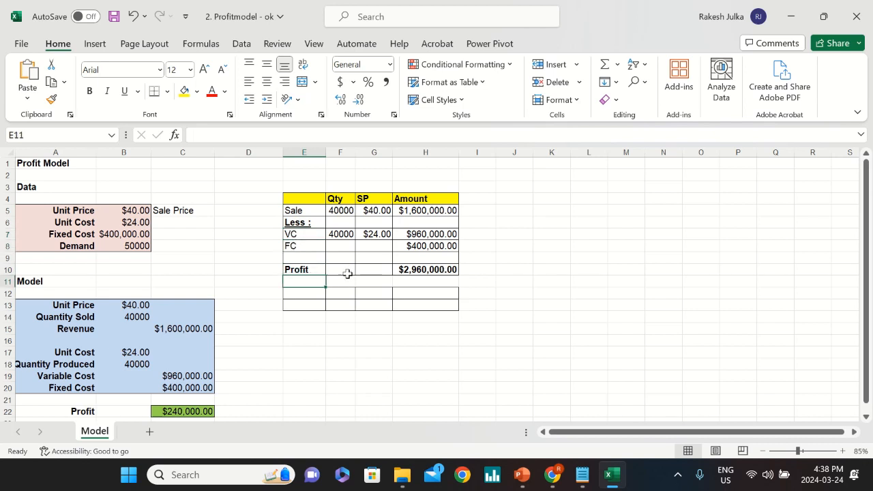
pyautogui.click(424, 268)
pyautogui.doubleClick(416, 234)
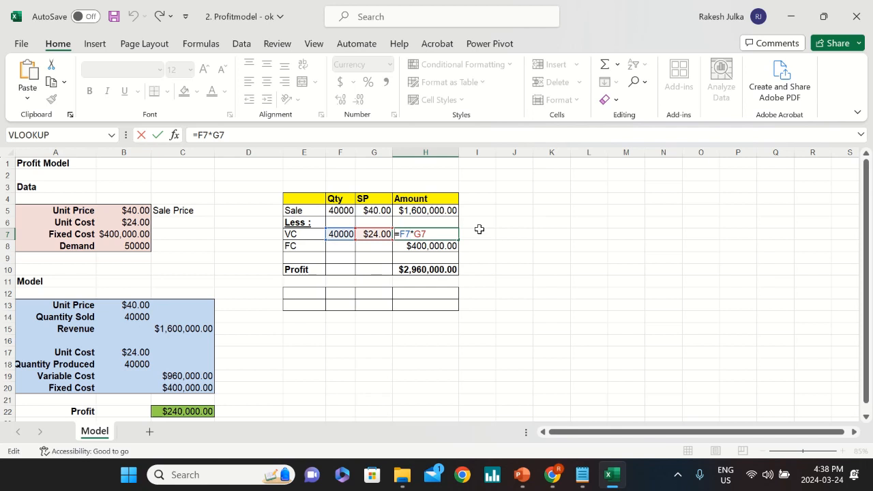
pyautogui.press('Home')
pyautogui.write('-')
pyautogui.press('Return')
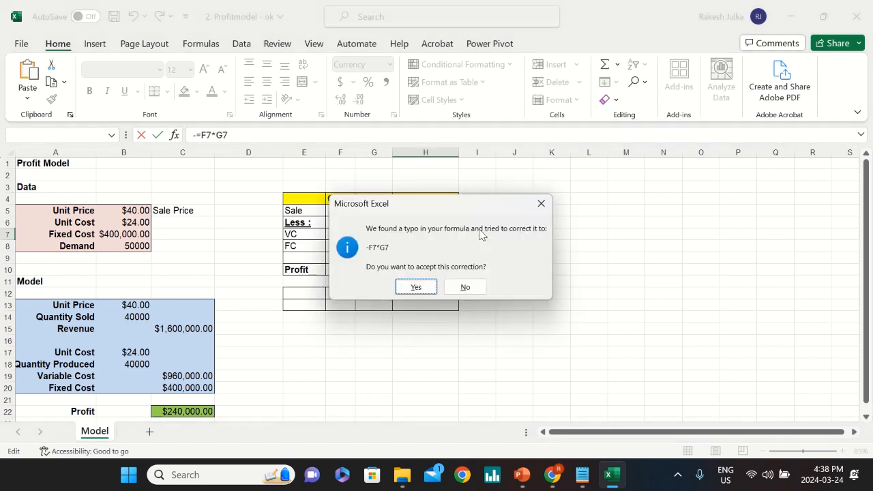
pyautogui.press('Return')
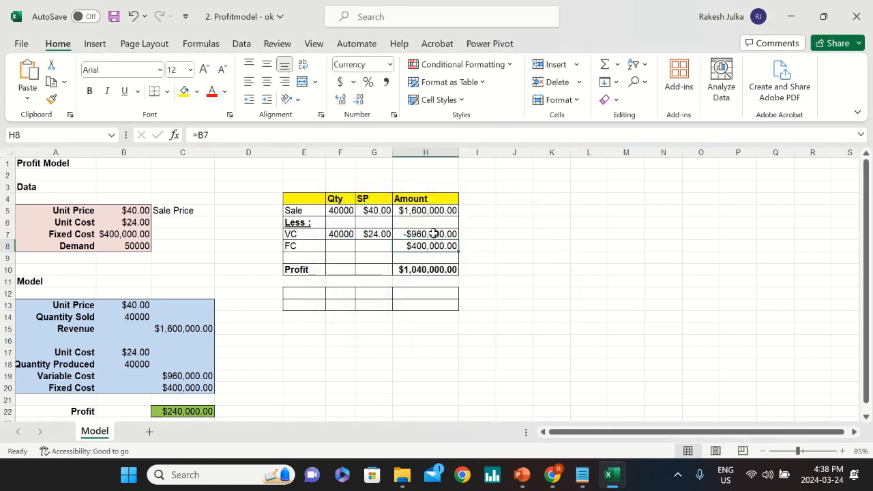
# Step: Make the FC amount in H8 negative by putting a minus before its B7 reference, accepting the formula correction
pyautogui.doubleClick(409, 246)
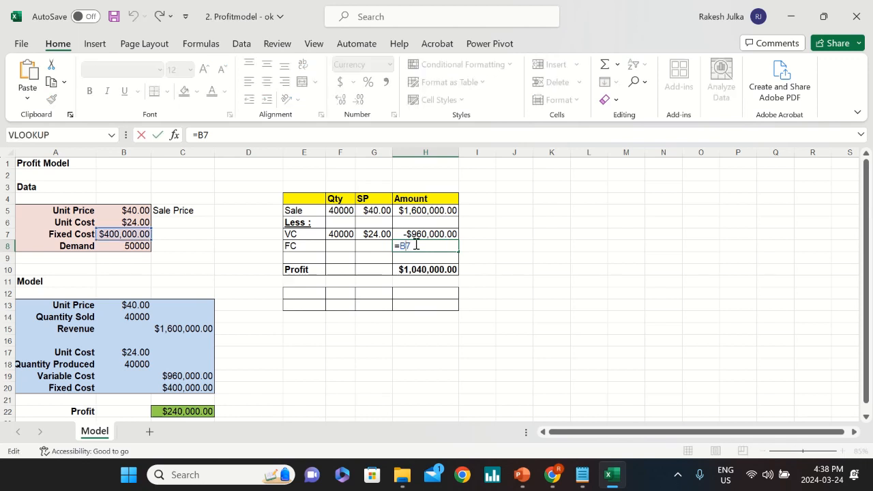
pyautogui.press('Home')
pyautogui.write('-')
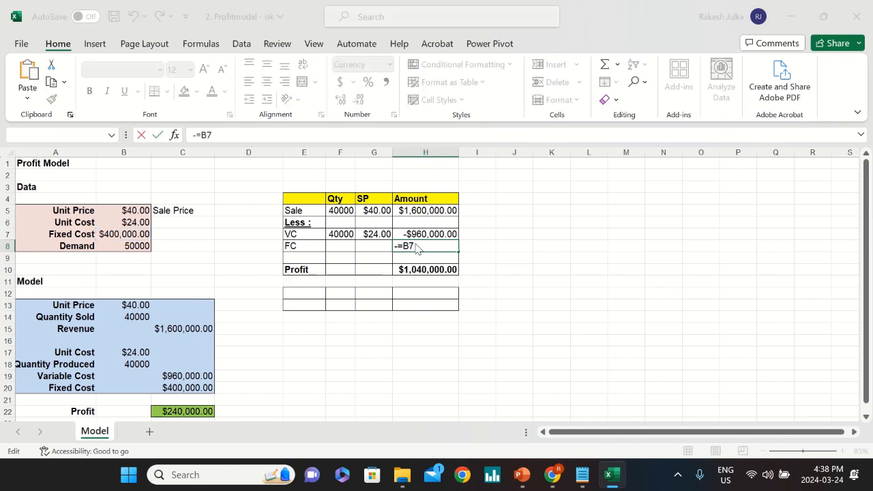
pyautogui.press('Return')
pyautogui.press('Return')
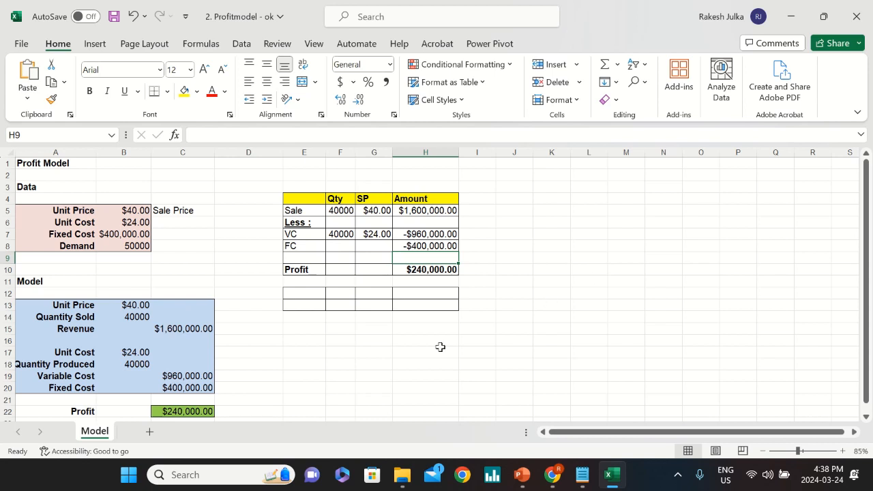
# Step: Clear the Profit amount in H10 and recalculate it as an AutoSum of the amounts from H5 down
pyautogui.click(425, 268)
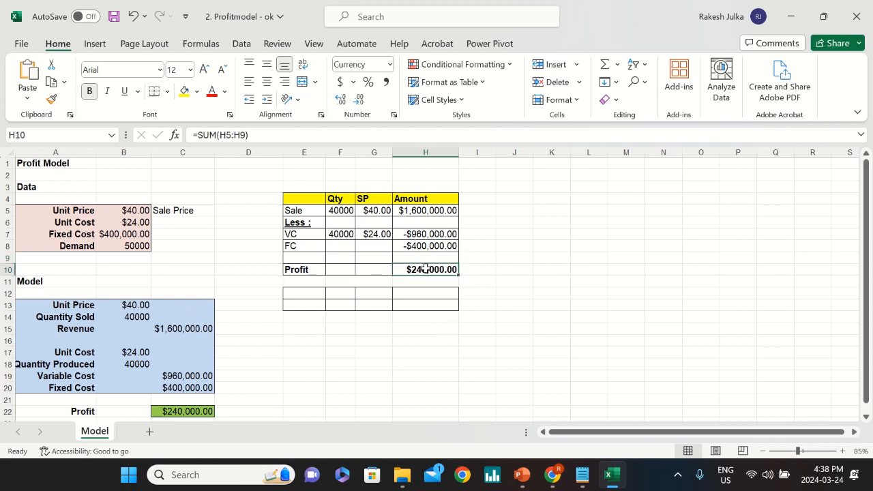
pyautogui.press('Delete')
pyautogui.moveTo(435, 208)
pyautogui.mouseDown()
pyautogui.moveTo(437, 275)
pyautogui.moveTo(437, 267)
pyautogui.mouseUp()
pyautogui.click(604, 63)
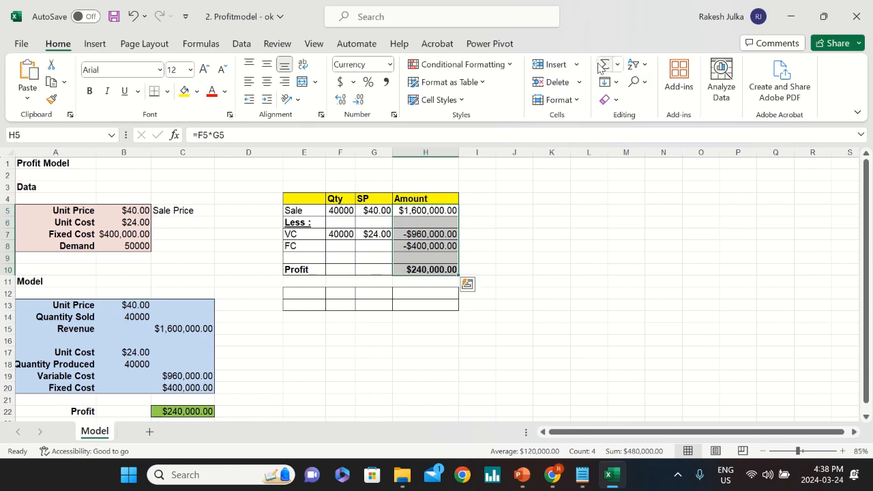
pyautogui.click(501, 300)
pyautogui.click(427, 280)
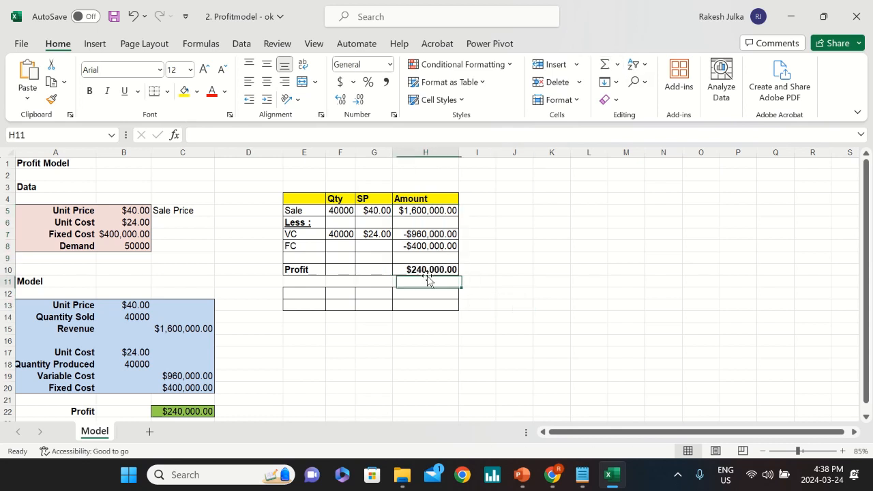
# Step: Close the Profitmodel workbook and open 3. NetIncomeModels - OK from the Ch 11 datasets folder
pyautogui.click(852, 14)
pyautogui.click(396, 254)
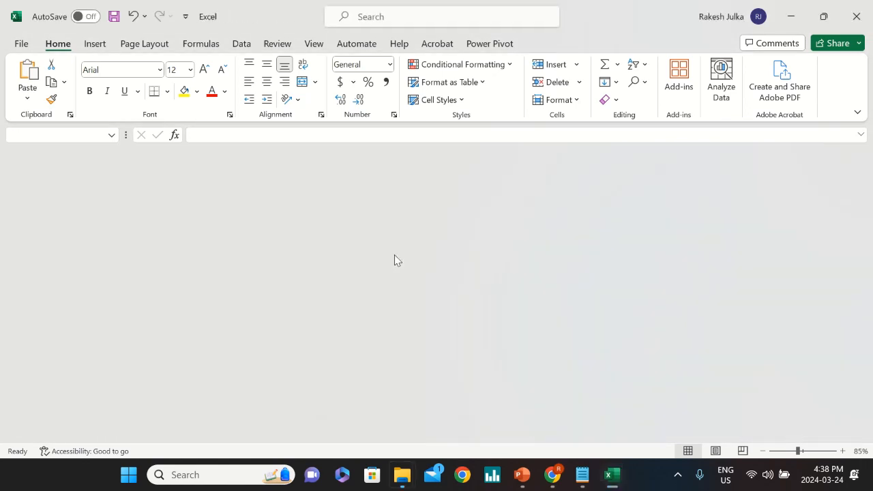
pyautogui.click(276, 154)
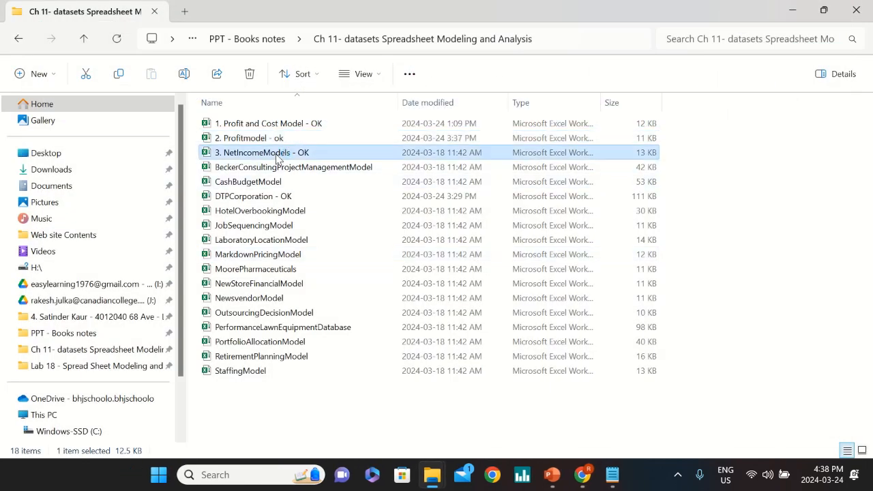
pyautogui.doubleClick(276, 154)
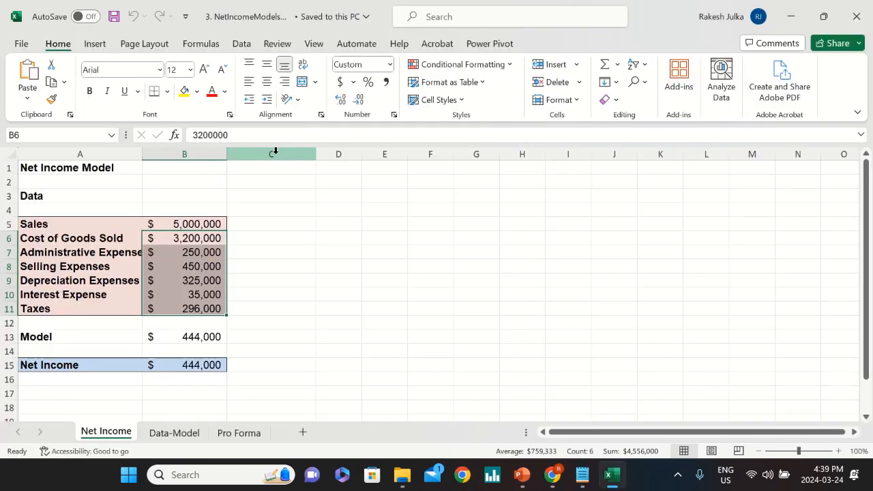
# Step: Clear the existing Model value in B13 of the Net Income sheet
pyautogui.click(347, 277)
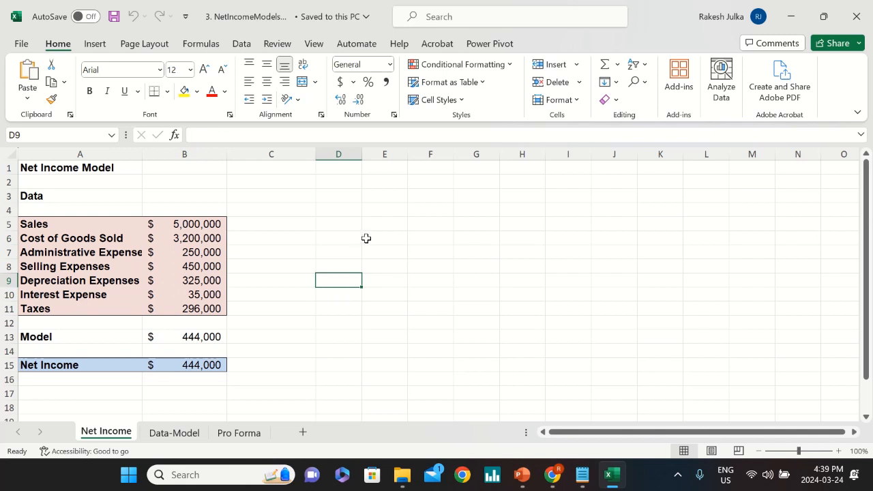
pyautogui.moveTo(476, 210); pyautogui.dragTo(7, 254)
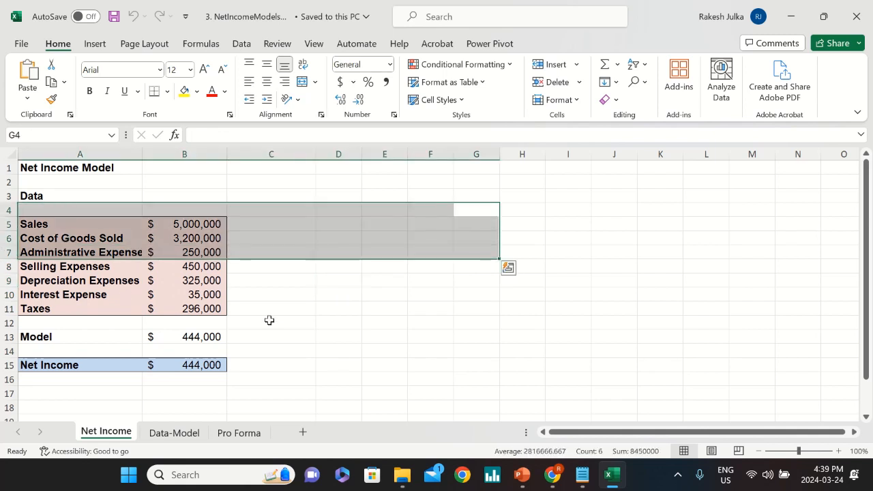
pyautogui.click(270, 320)
pyautogui.click(115, 339)
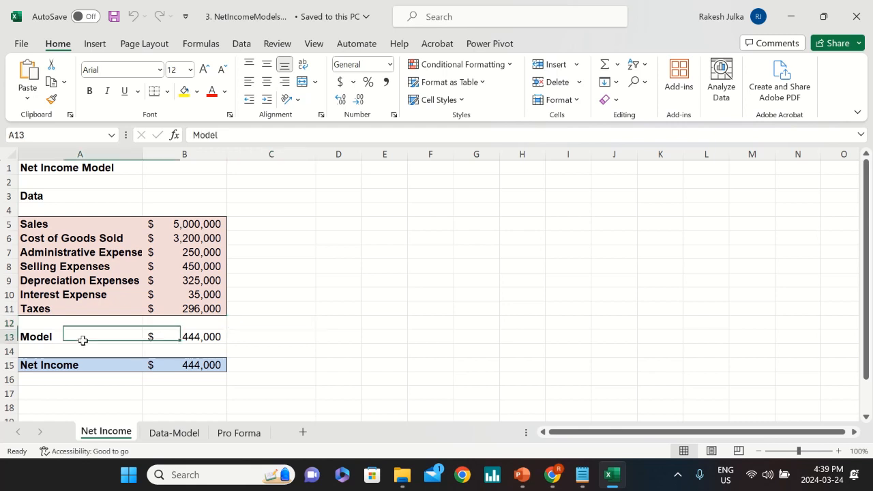
pyautogui.click(183, 341)
pyautogui.press('Delete')
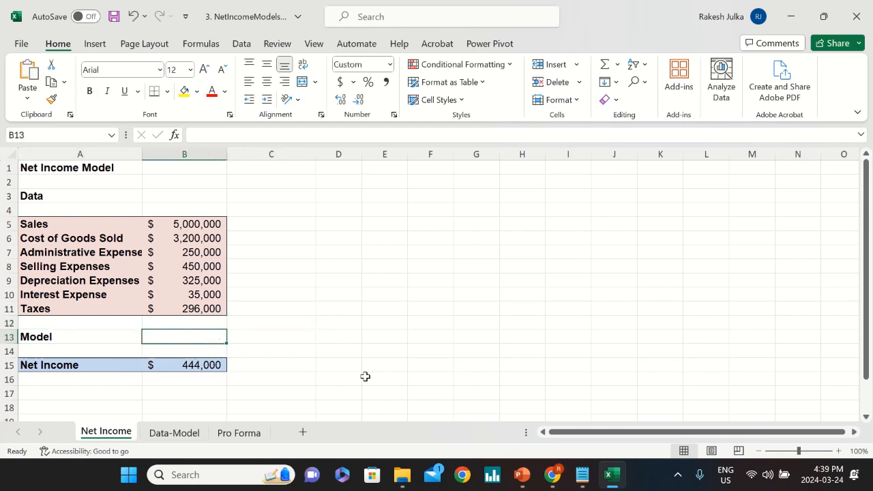
pyautogui.click(308, 308)
# Step: Make the Sales amount in B5 bold
pyautogui.click(107, 222)
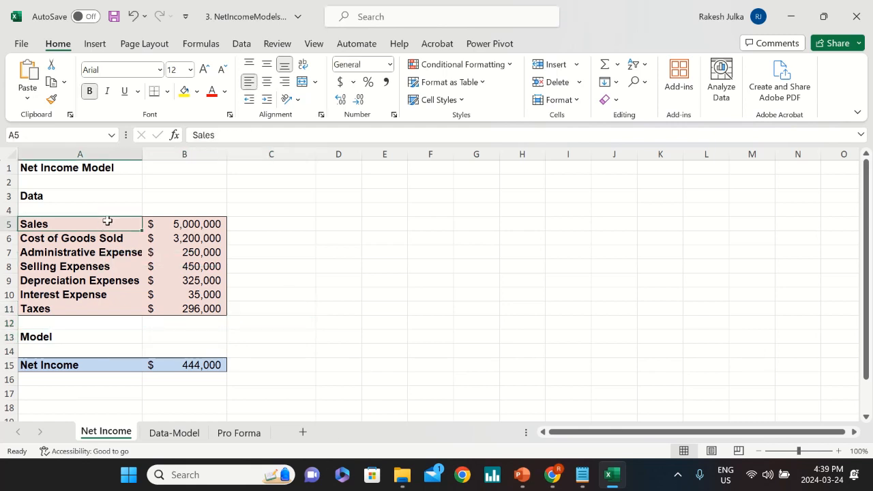
pyautogui.click(181, 223)
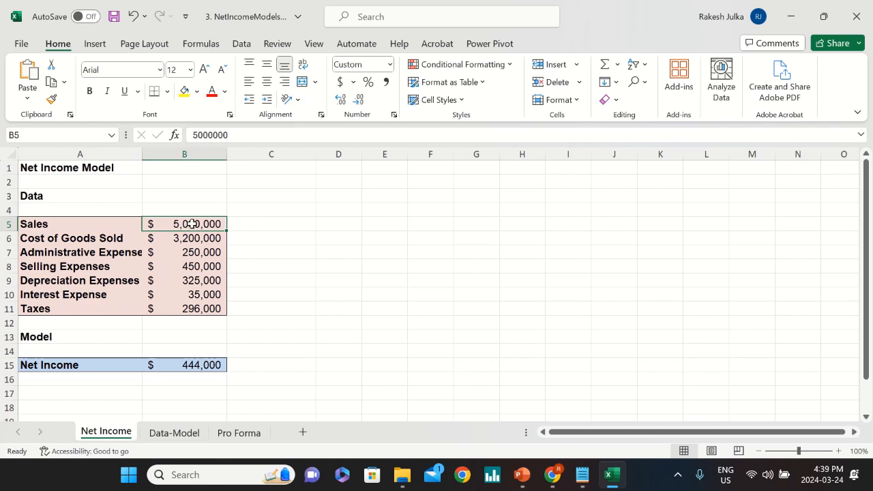
pyautogui.hotkey('ctrl', 'b')
pyautogui.click(273, 238)
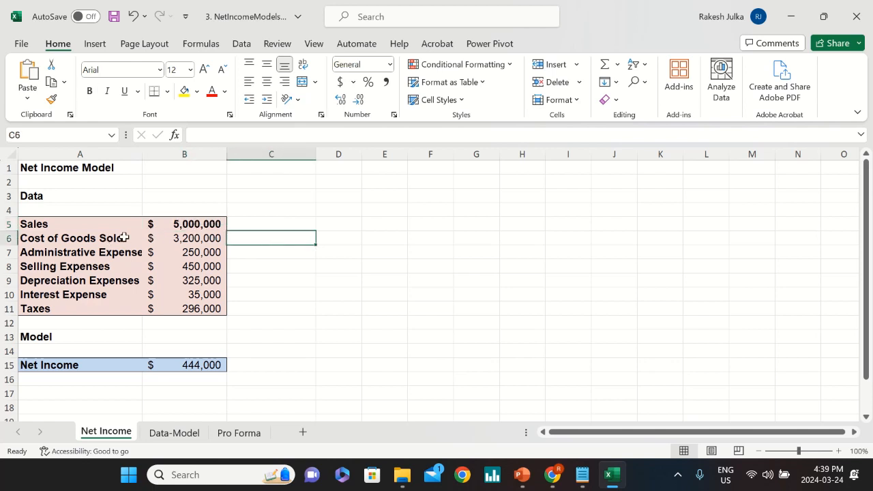
# Step: Review each cost item and its amount from Cost of Goods Sold down to Taxes, including the whole range B6:B11
pyautogui.click(124, 237)
pyautogui.click(185, 239)
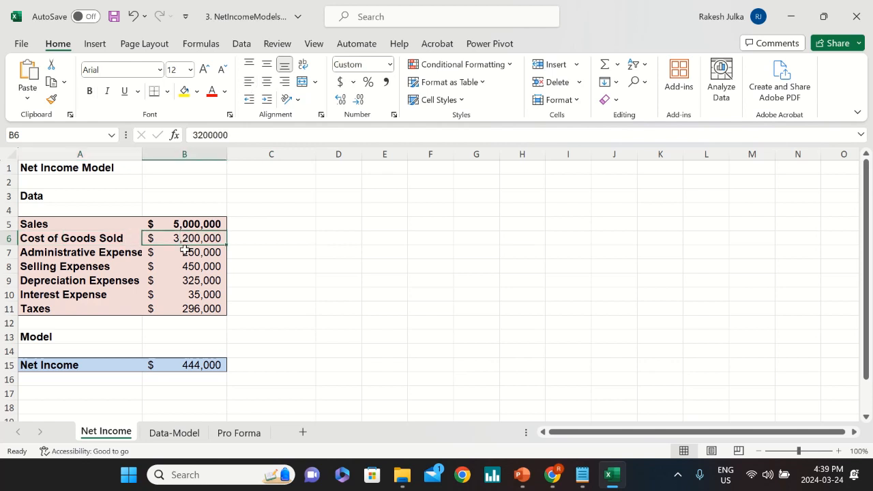
pyautogui.click(101, 255)
pyautogui.click(194, 255)
pyautogui.click(116, 267)
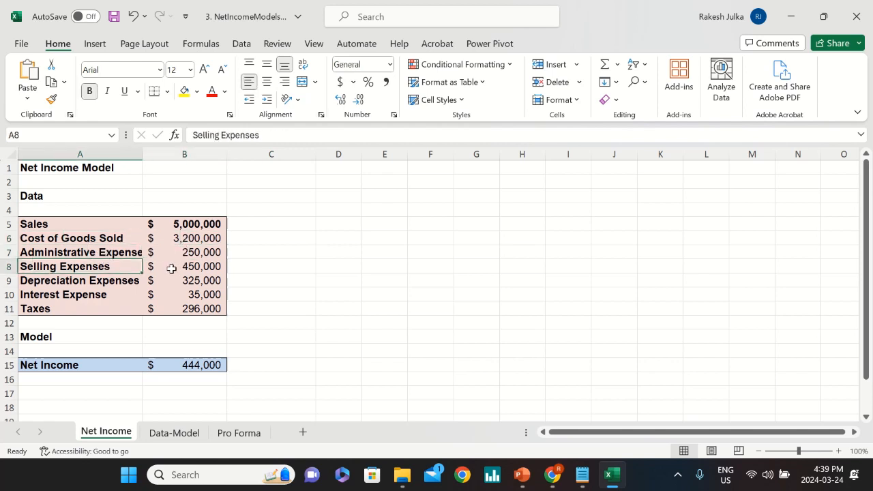
pyautogui.click(172, 268)
pyautogui.click(102, 280)
pyautogui.click(191, 281)
pyautogui.click(99, 293)
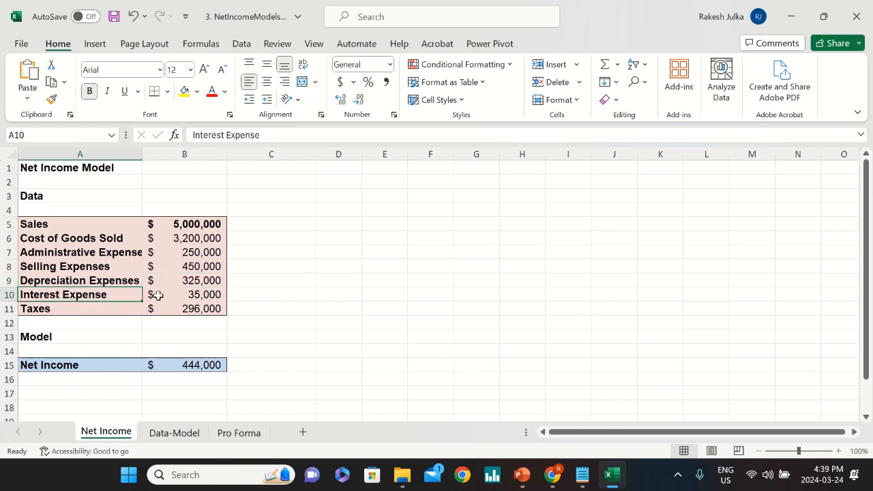
pyautogui.click(158, 294)
pyautogui.click(109, 308)
pyautogui.click(188, 322)
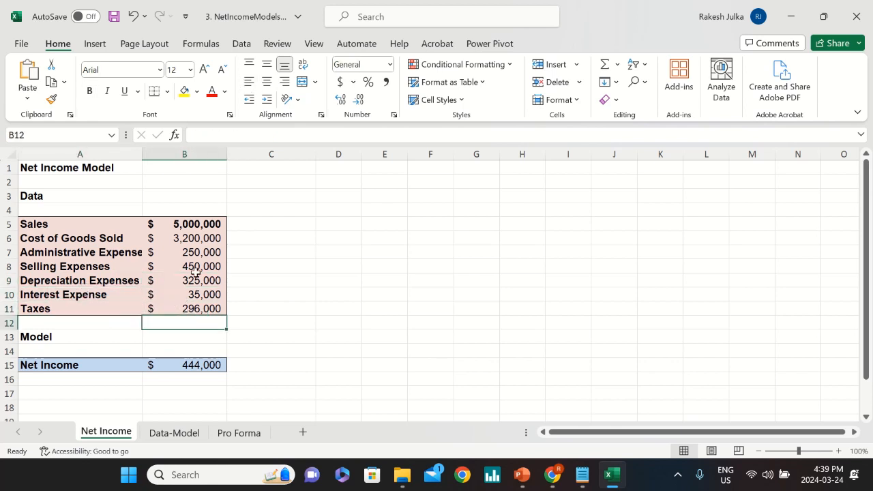
pyautogui.moveTo(195, 237); pyautogui.dragTo(199, 304)
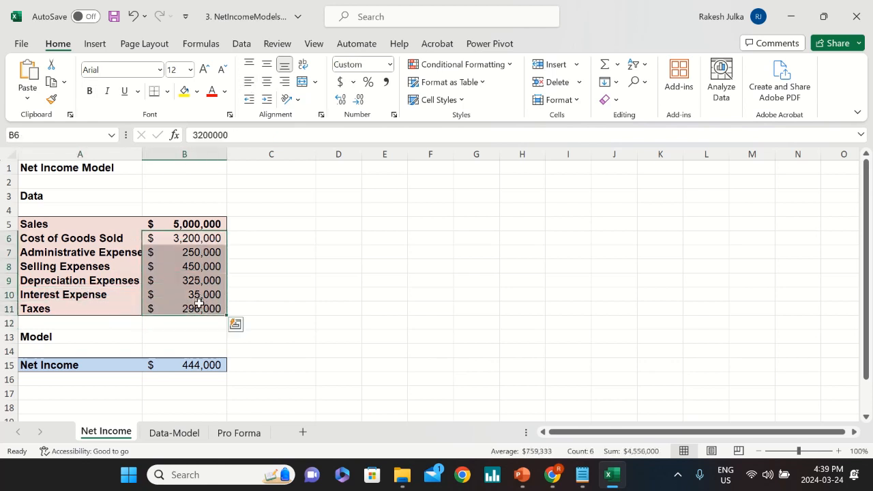
pyautogui.click(343, 306)
# Step: Calculate the Model net income in B13 as Sales minus all costs with =B5-SUM(B6:B11)
pyautogui.click(184, 336)
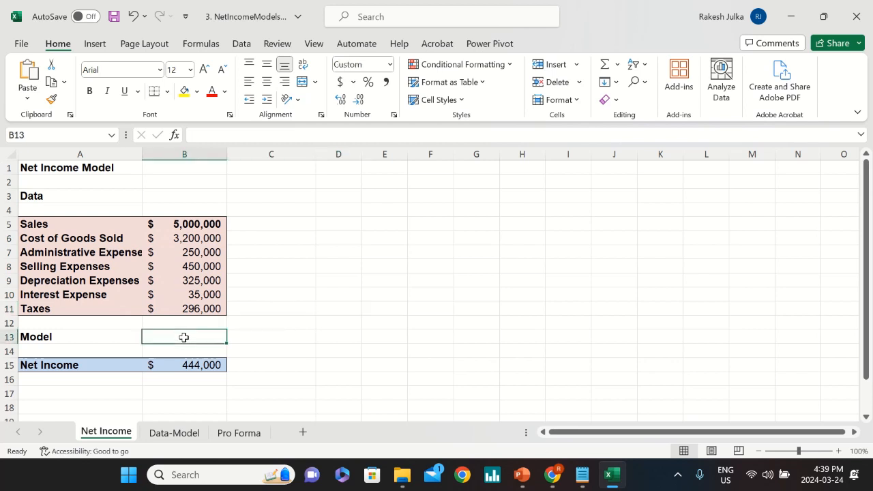
pyautogui.write('=')
pyautogui.click(195, 226)
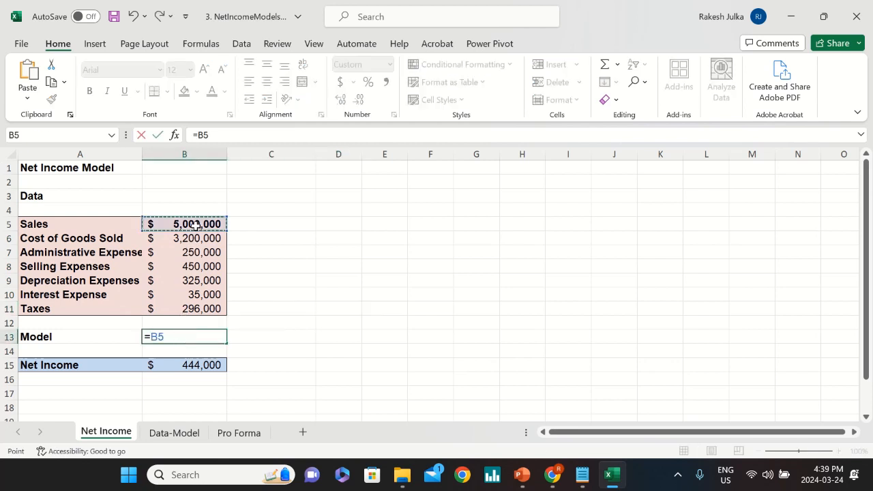
pyautogui.write('-sum(')
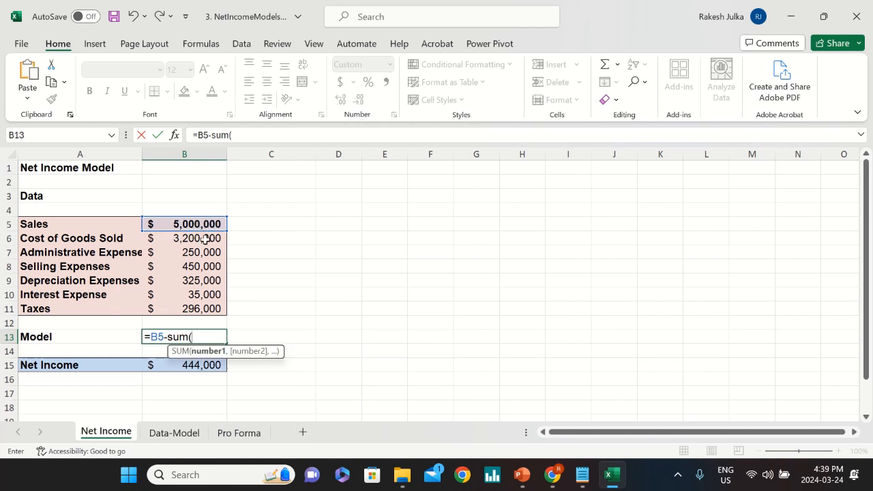
pyautogui.moveTo(205, 237); pyautogui.dragTo(205, 306)
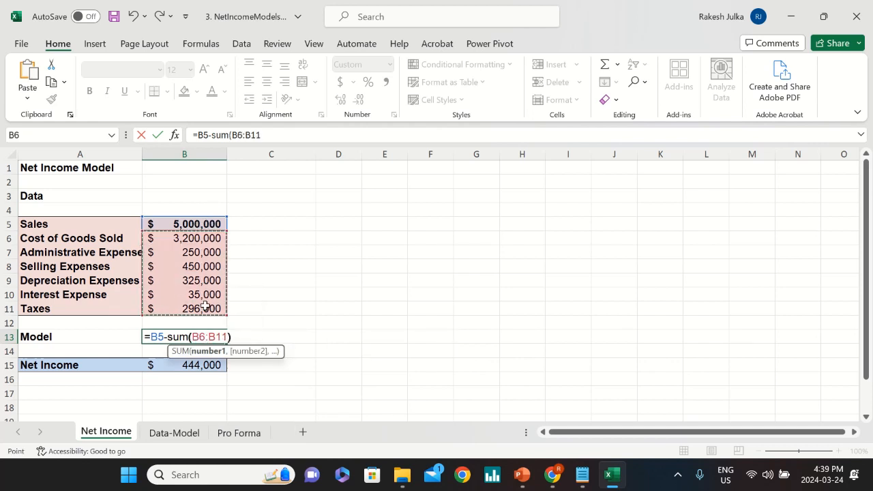
pyautogui.press('Return')
pyautogui.click(255, 335)
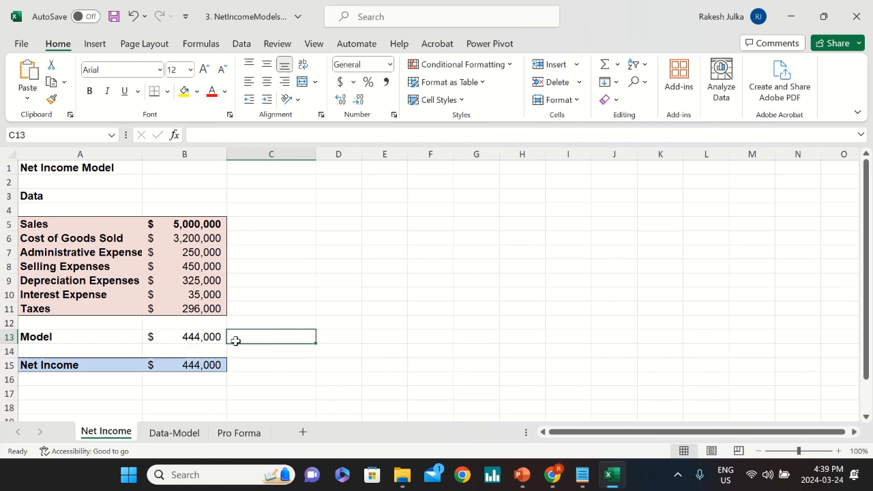
pyautogui.click(210, 334)
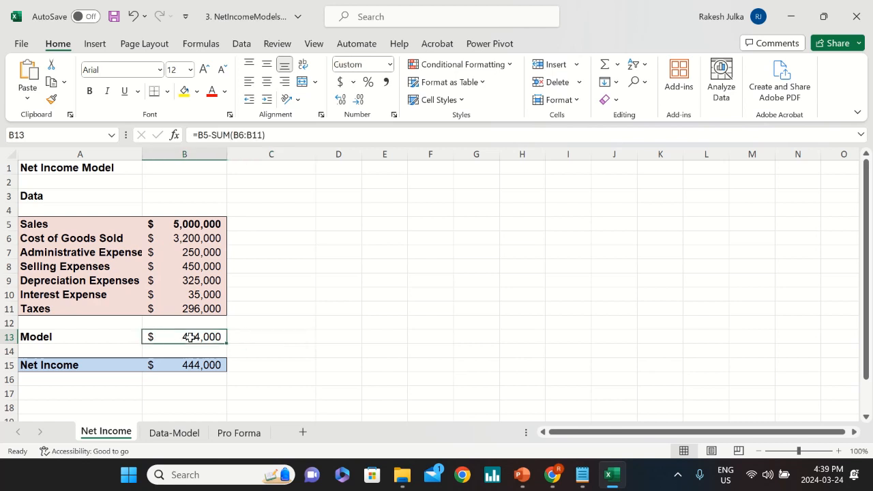
pyautogui.press('Delete')
pyautogui.click(286, 318)
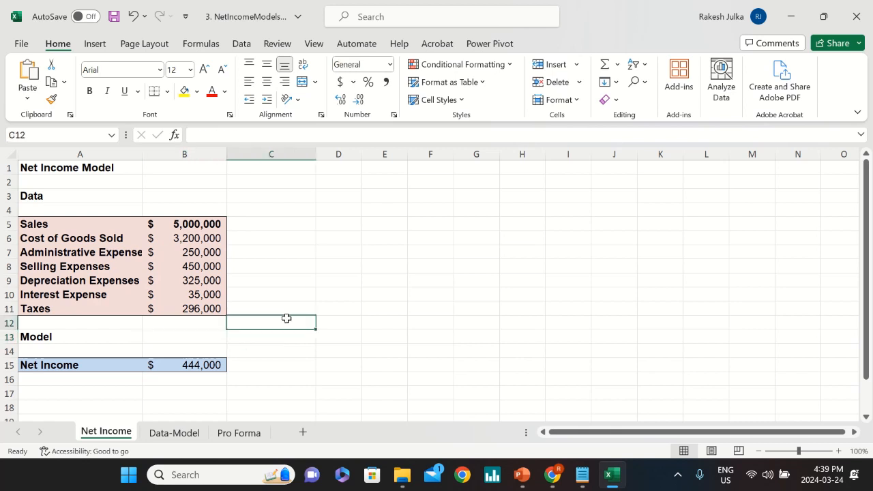
pyautogui.hotkey('ctrl', 'z')
pyautogui.click(310, 293)
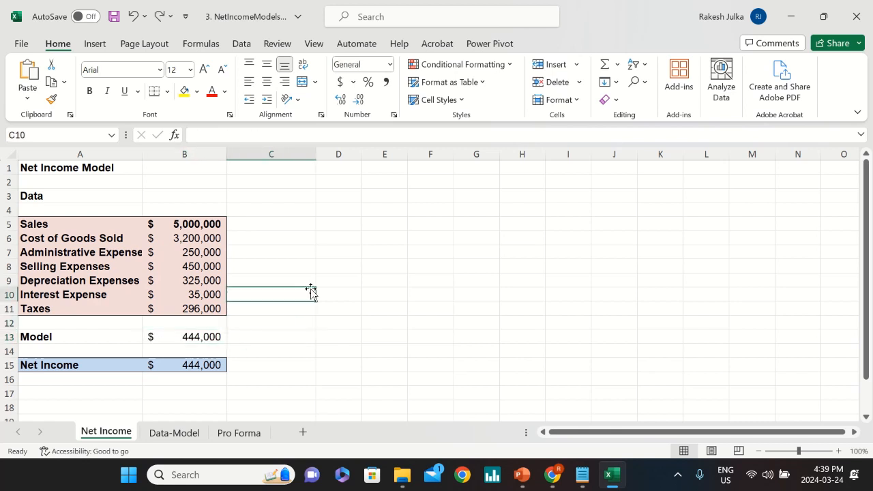
# Step: On the Data-Model sheet, clear the duplicate results in C15:C21 beside the model
pyautogui.click(71, 173)
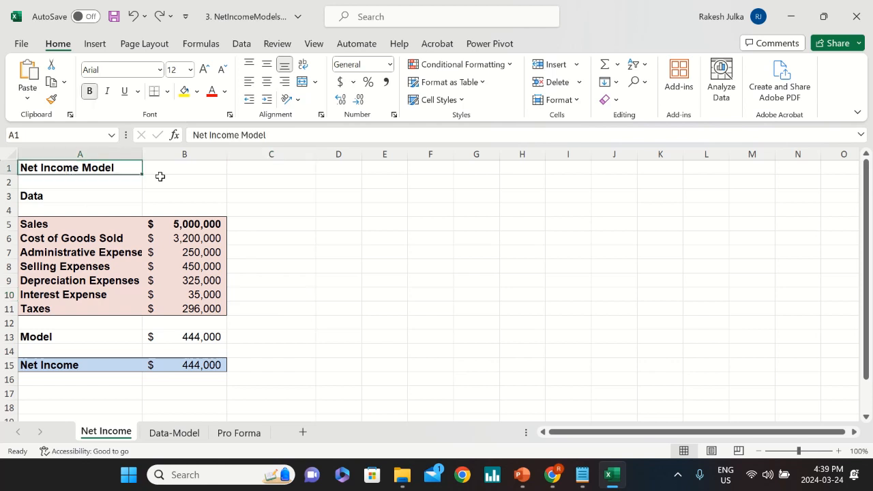
pyautogui.click(170, 432)
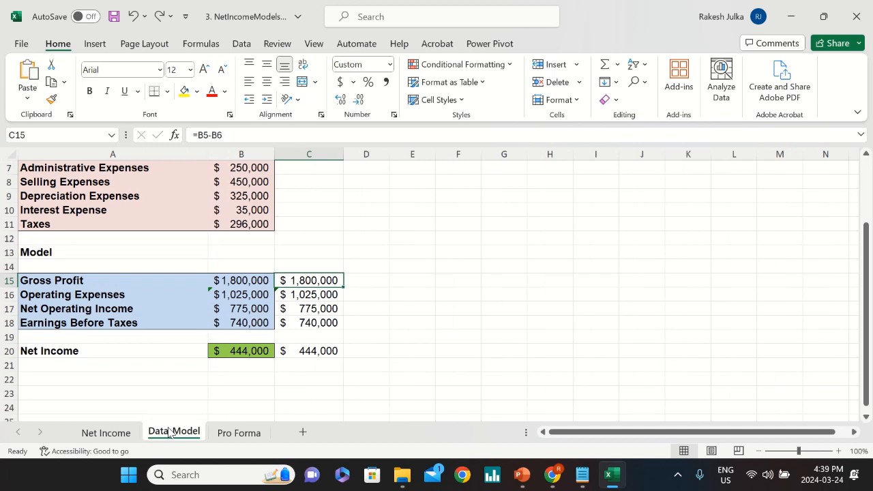
pyautogui.moveTo(323, 279); pyautogui.dragTo(326, 360)
pyautogui.press('Delete')
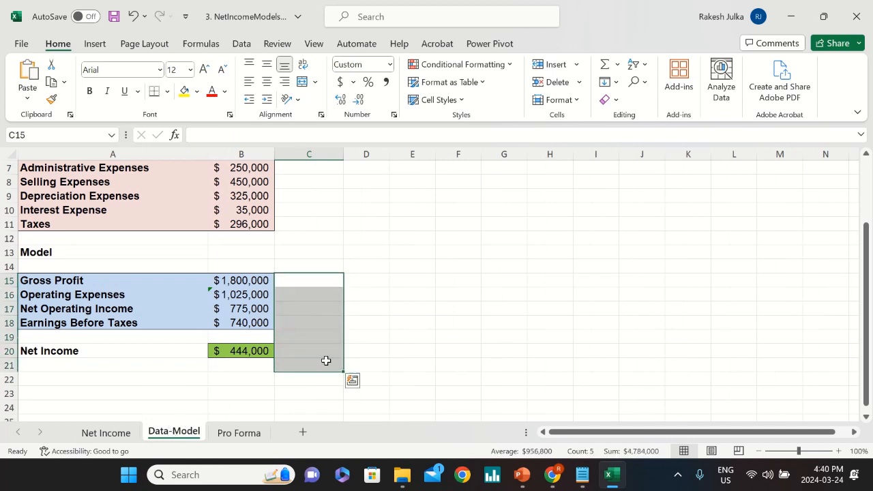
pyautogui.click(390, 281)
# Step: Calculate Gross Profit in C15 as Sales minus Cost of Goods Sold with =B5-B6
pyautogui.click(291, 281)
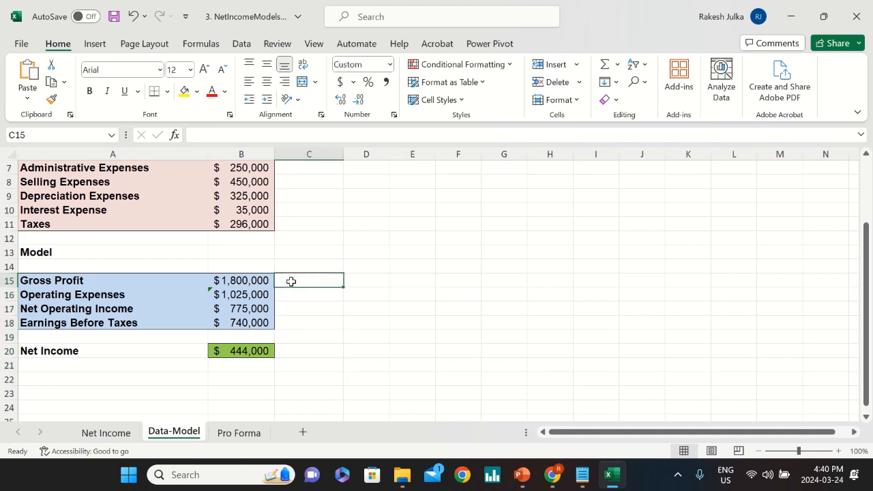
pyautogui.write('=')
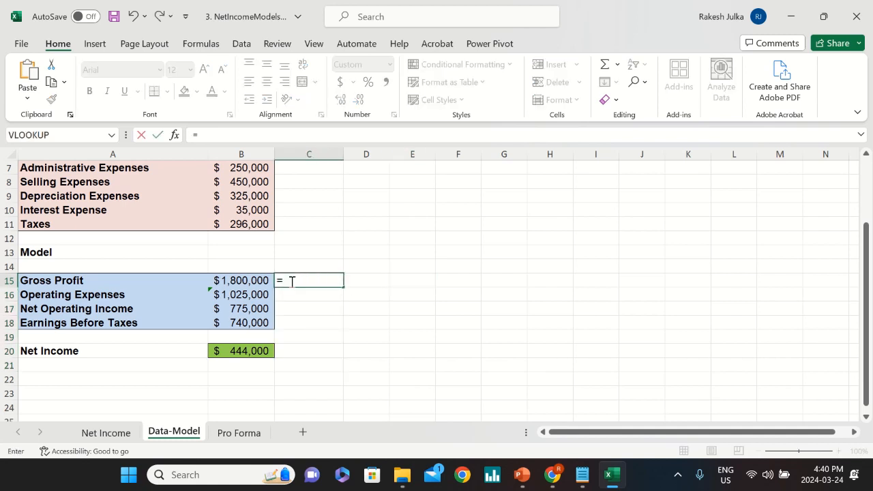
pyautogui.scroll(2, 392, 233)
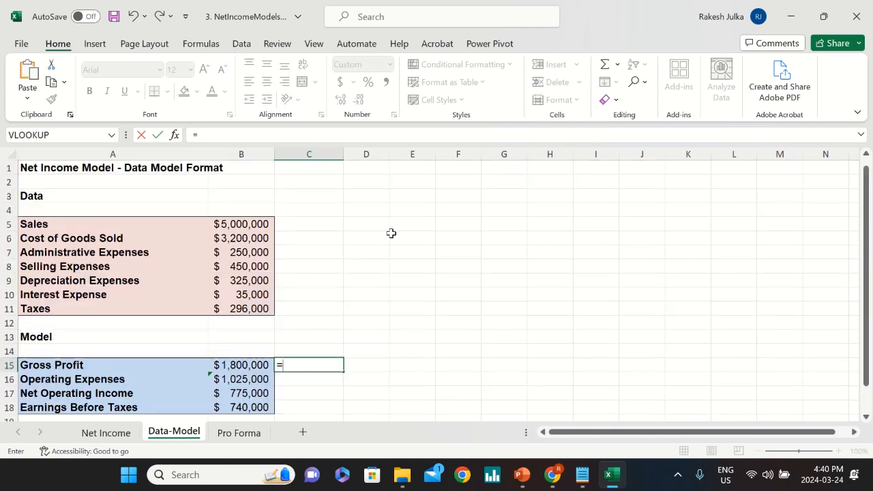
pyautogui.click(245, 224)
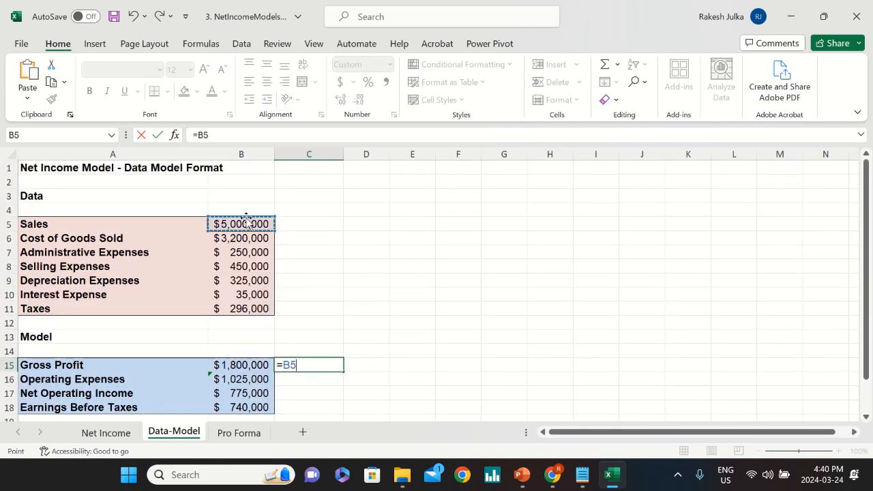
pyautogui.write('-')
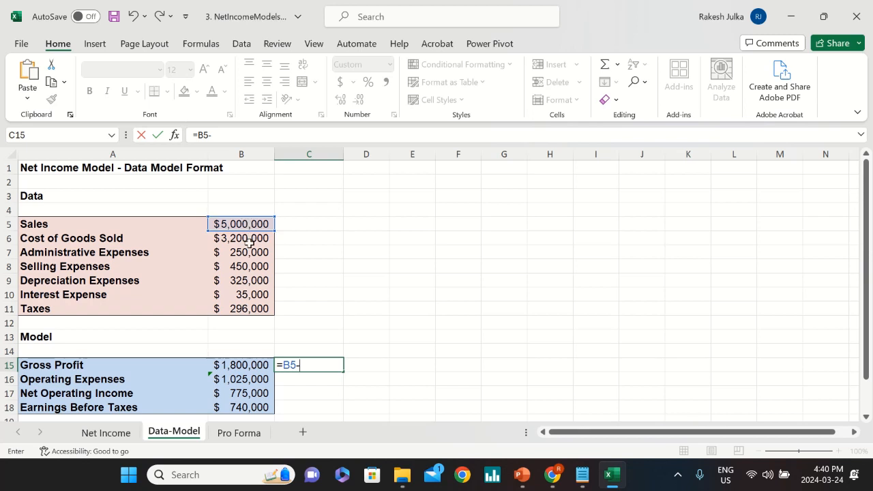
pyautogui.click(251, 246)
pyautogui.press('Return')
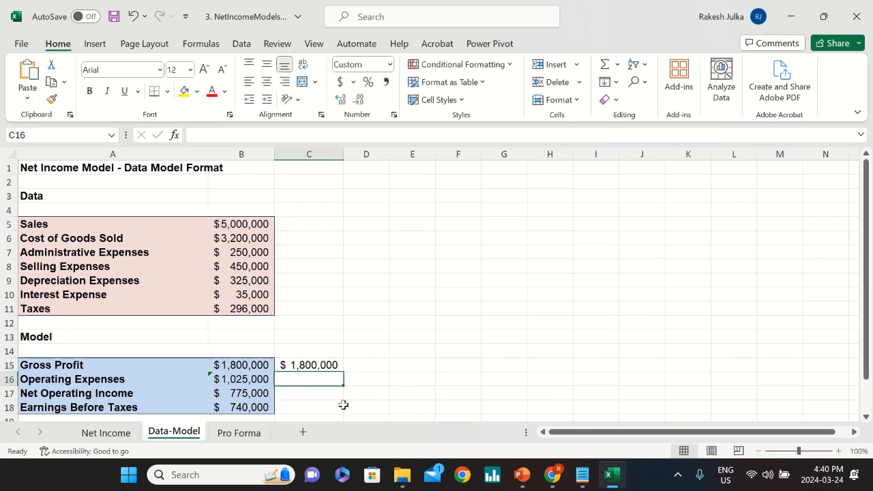
# Step: Calculate Operating Expenses in C16 by adding the administrative, selling and depreciation expenses with =SUM(B7:B9)
pyautogui.write('=')
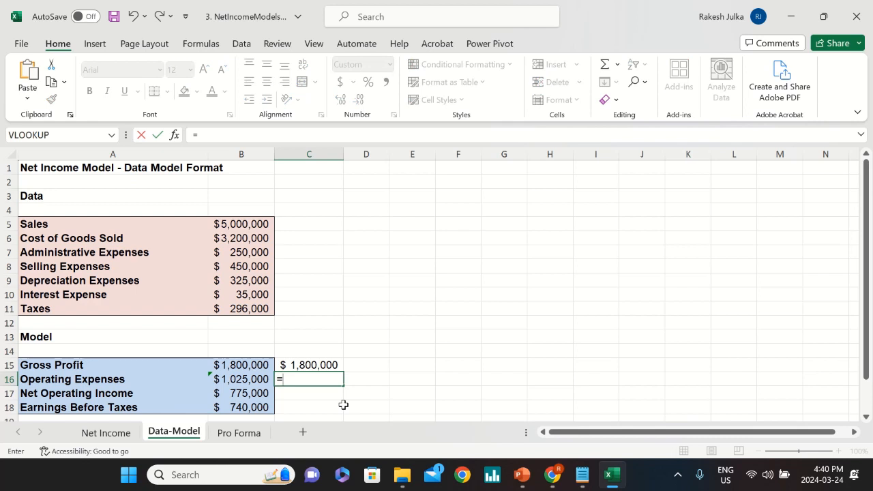
pyautogui.write('sum(')
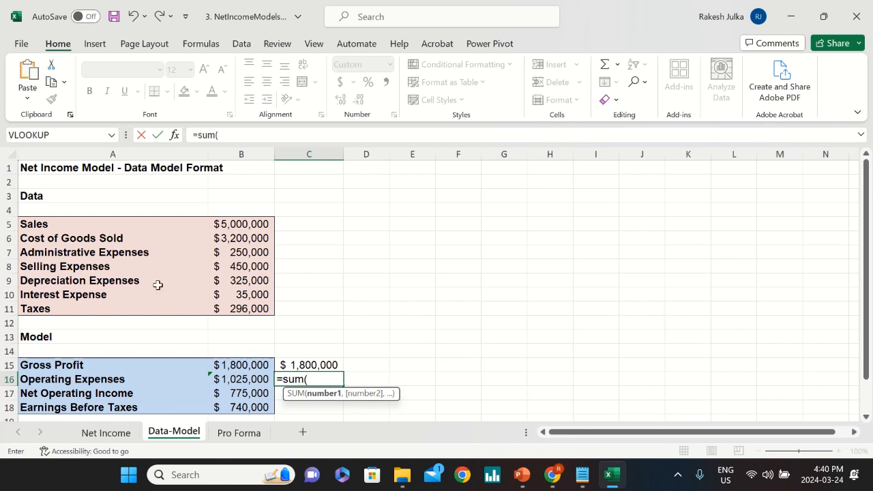
pyautogui.moveTo(255, 252); pyautogui.dragTo(256, 281)
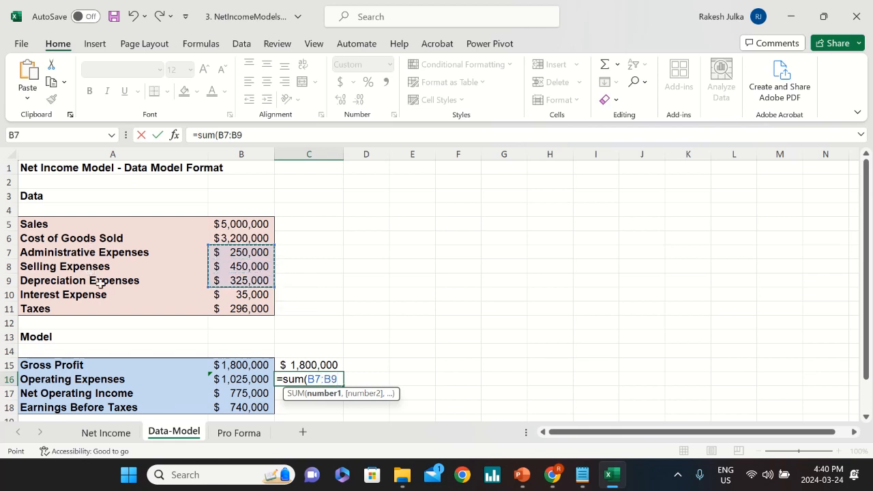
pyautogui.press('Return')
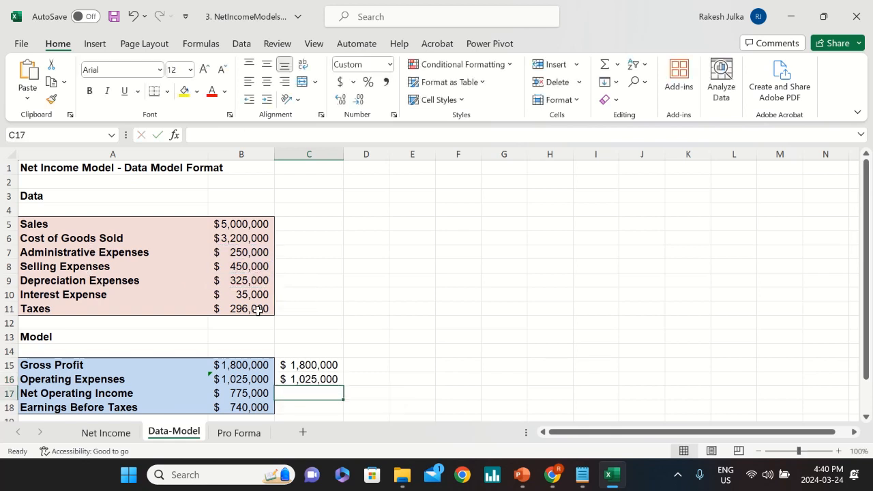
# Step: Calculate Net Operating Income in C17 as Gross Profit minus Operating Expenses with =C15-C16
pyautogui.write('=')
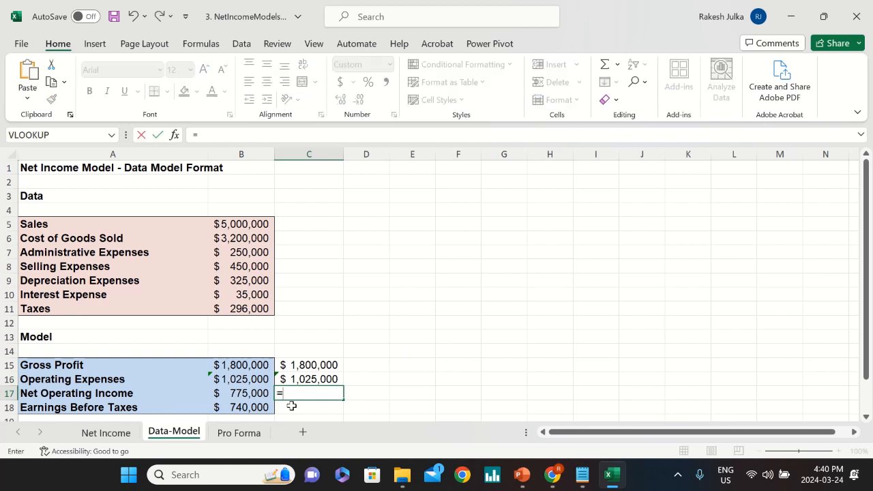
pyautogui.click(314, 366)
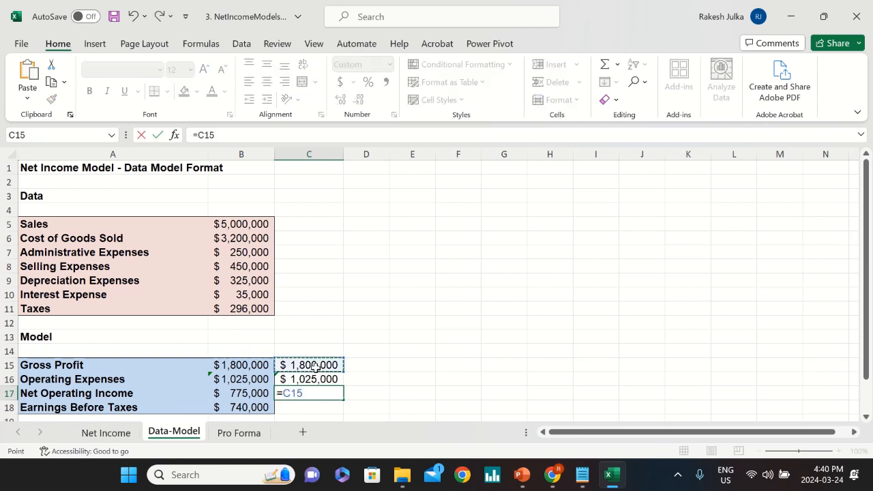
pyautogui.write('-')
pyautogui.click(314, 379)
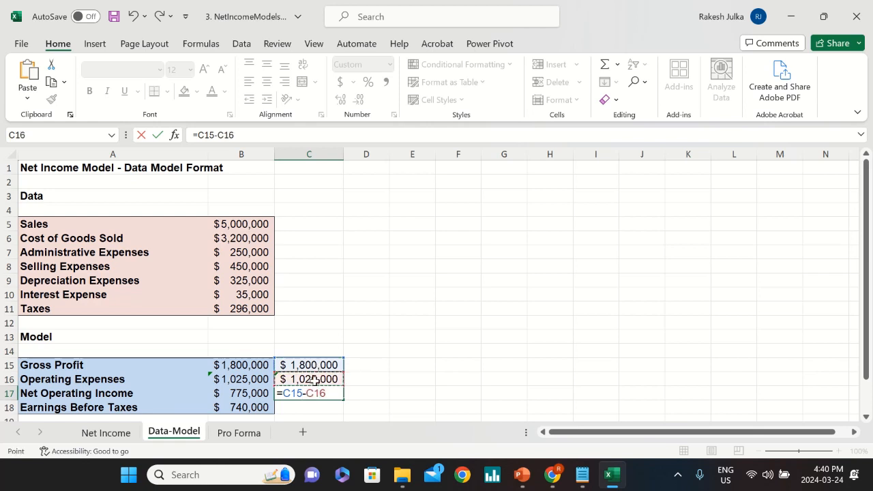
pyautogui.press('Return')
# Step: Calculate Earnings Before Taxes in C18 as Net Operating Income minus Interest Expense with =C17-B10
pyautogui.scroll(-1, 314, 381)
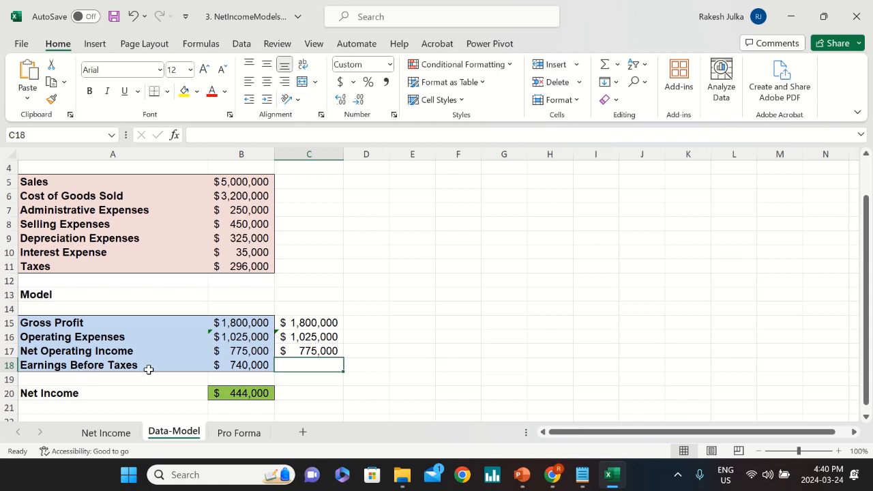
pyautogui.write('=')
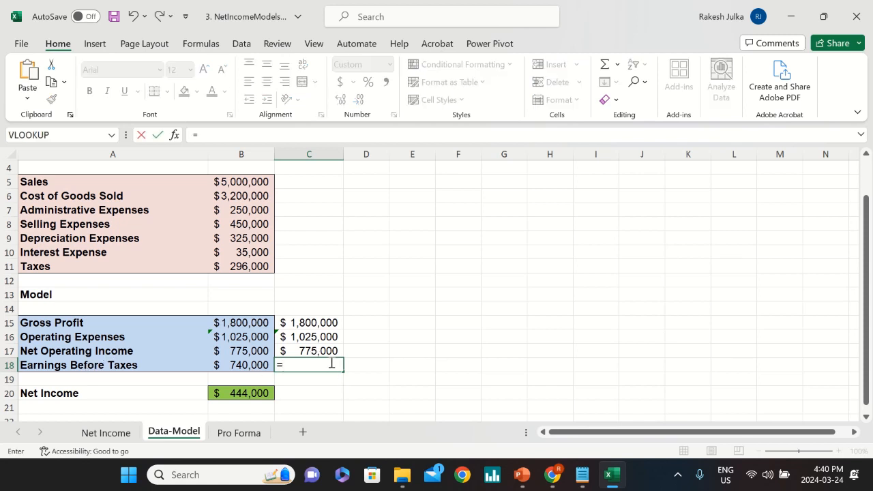
pyautogui.click(327, 350)
pyautogui.write('-')
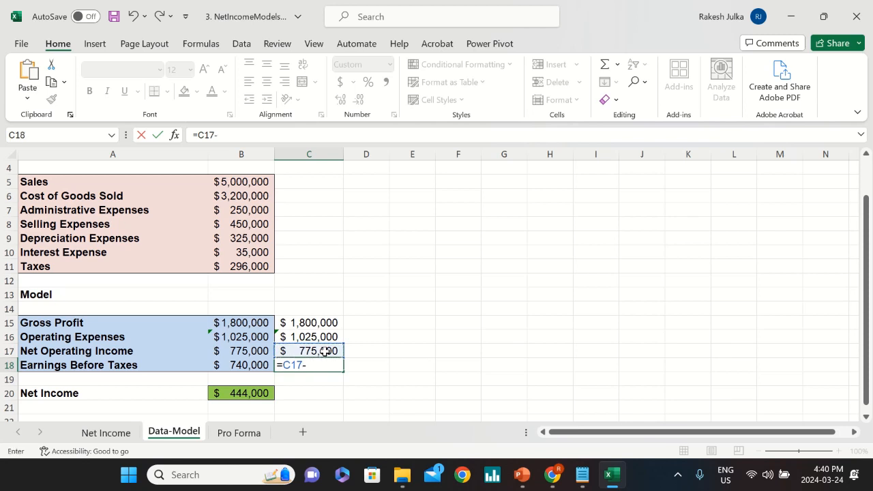
pyautogui.click(244, 252)
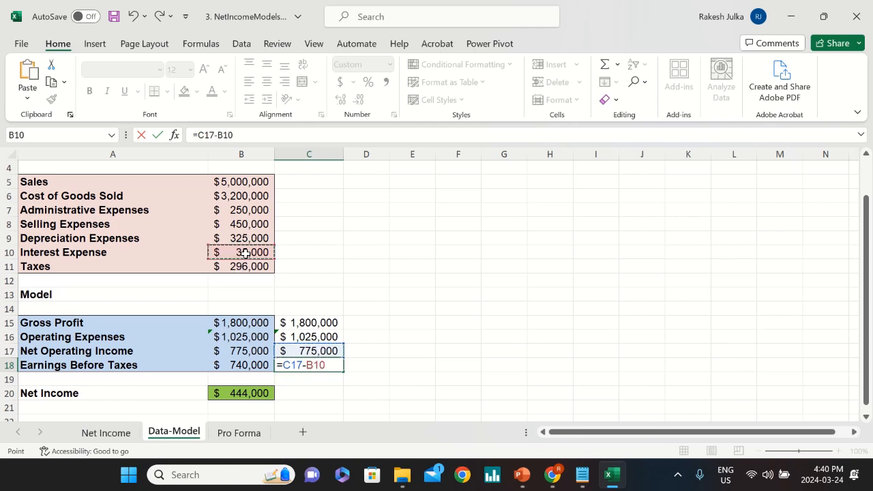
pyautogui.press('Return')
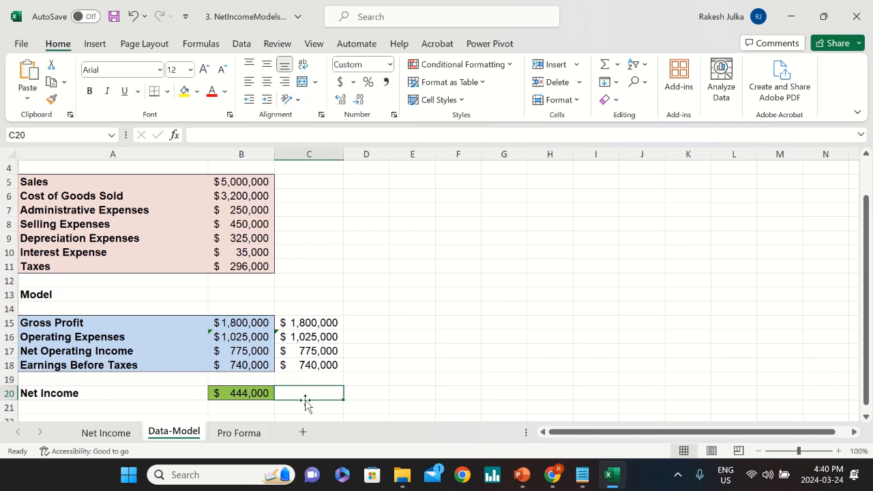
# Step: Calculate Net Income in C20 as Earnings Before Taxes minus Taxes with =C18-B11, and check the formula
pyautogui.write('=')
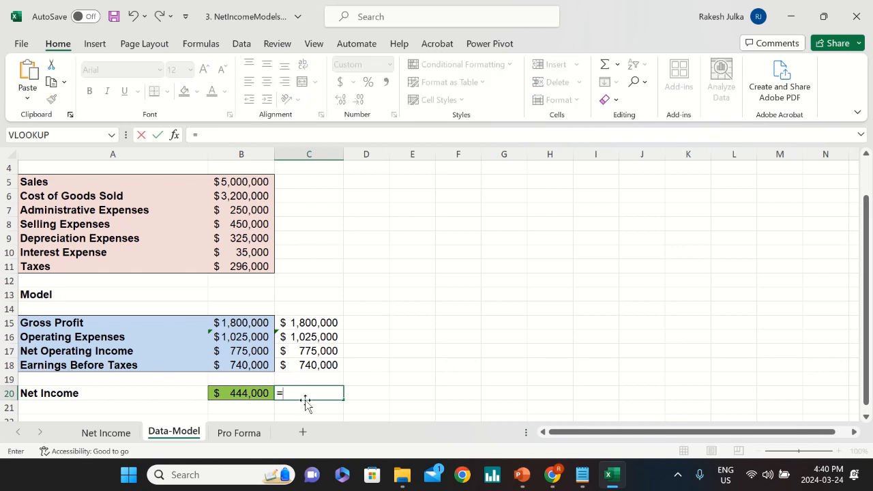
pyautogui.click(319, 363)
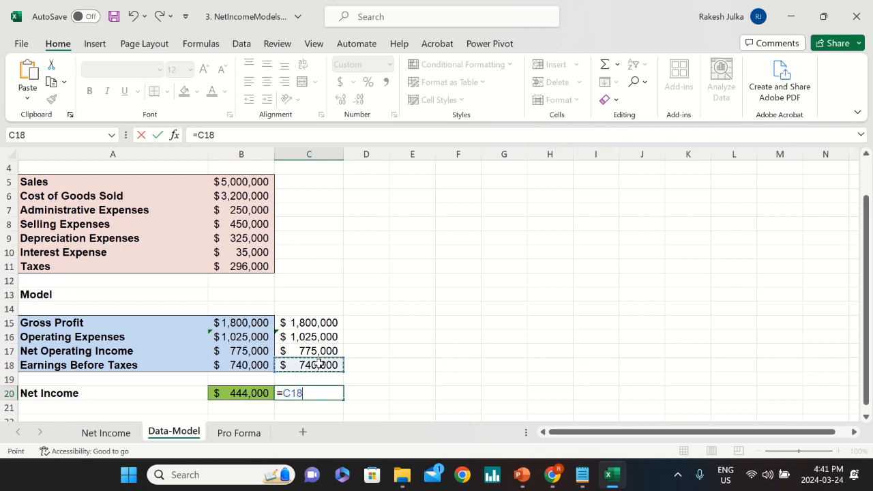
pyautogui.write('-')
pyautogui.click(262, 266)
pyautogui.press('Return')
pyautogui.press('Return')
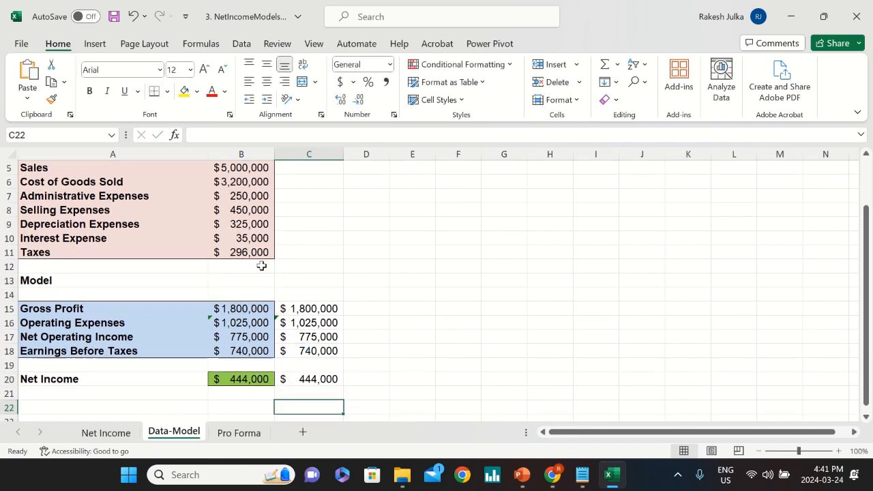
pyautogui.click(327, 381)
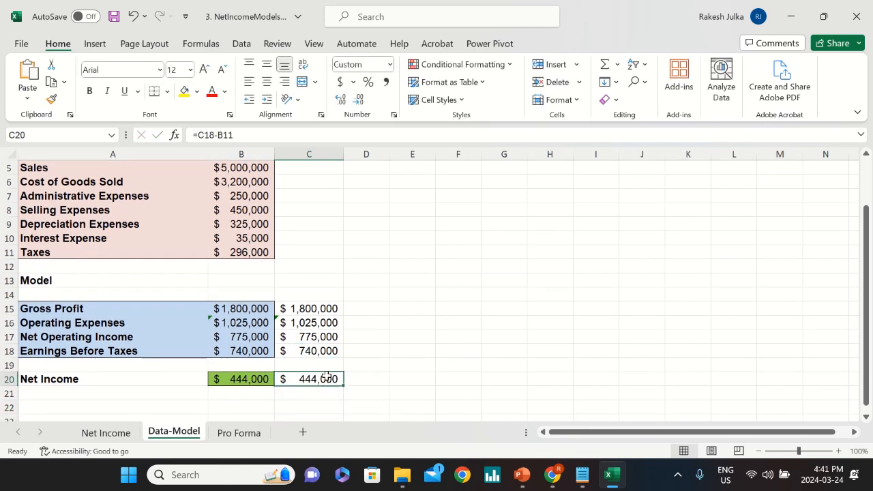
# Step: Open the Pro Forma sheet and examine the Sales, Cost of Goods Sold and Gross Profit entries
pyautogui.click(239, 436)
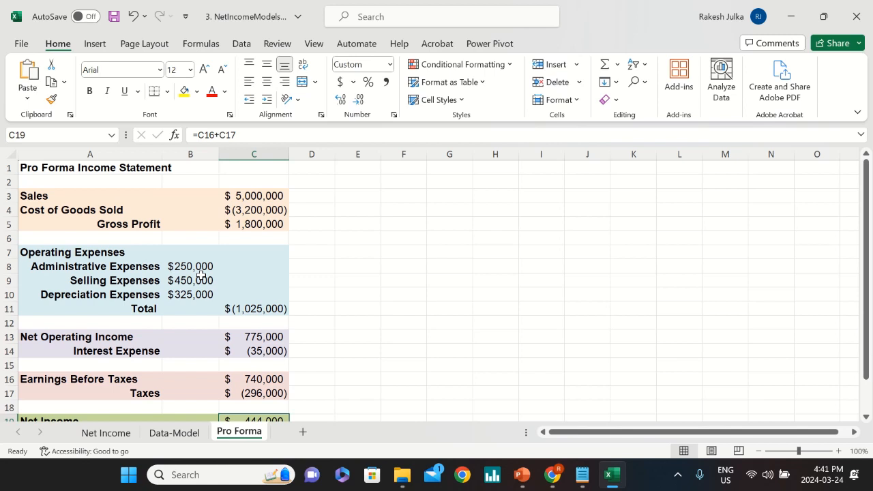
pyautogui.click(81, 197)
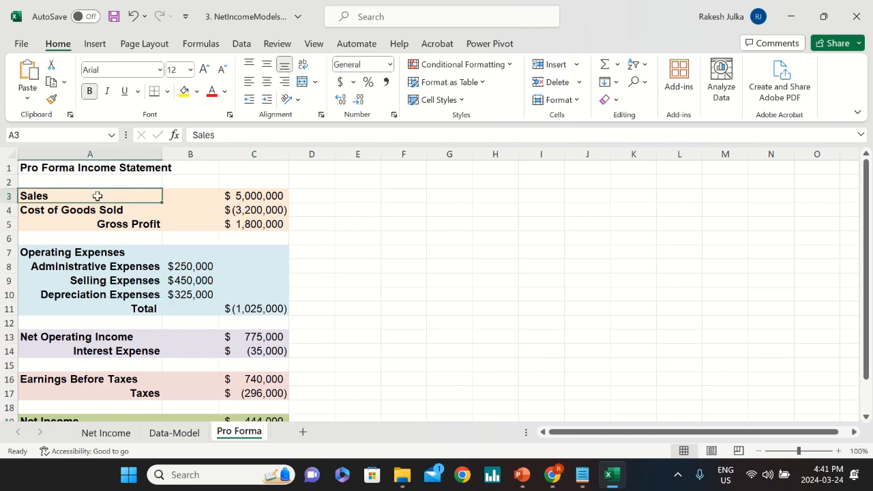
pyautogui.click(236, 199)
pyautogui.click(111, 209)
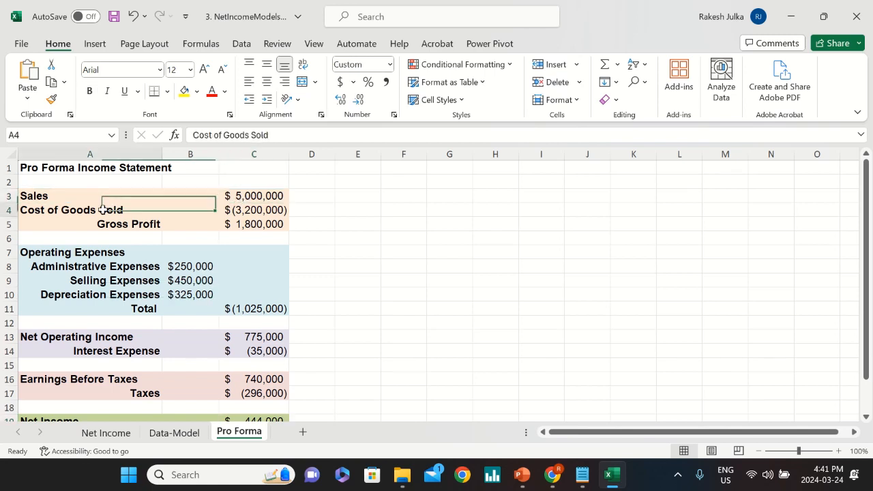
pyautogui.click(259, 212)
pyautogui.click(262, 228)
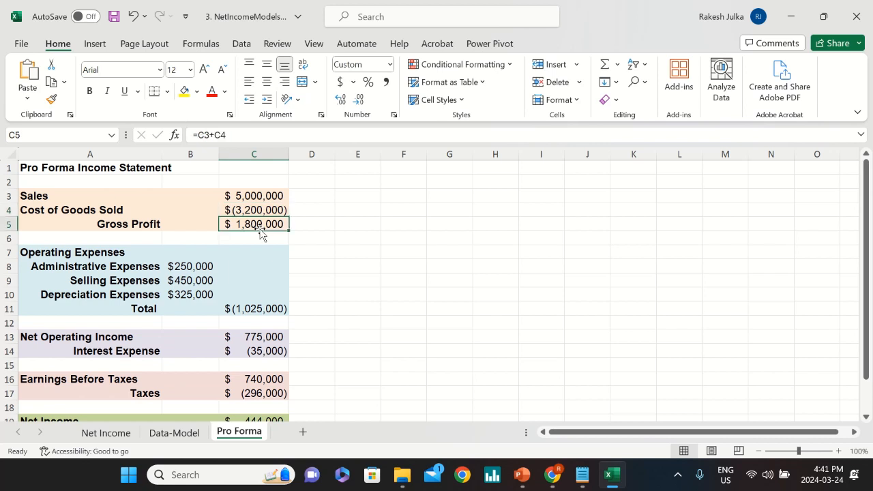
# Step: Underline the Operating Expenses heading in A7 of the pro forma income statement
pyautogui.scroll(-1, 261, 233)
pyautogui.click(78, 211)
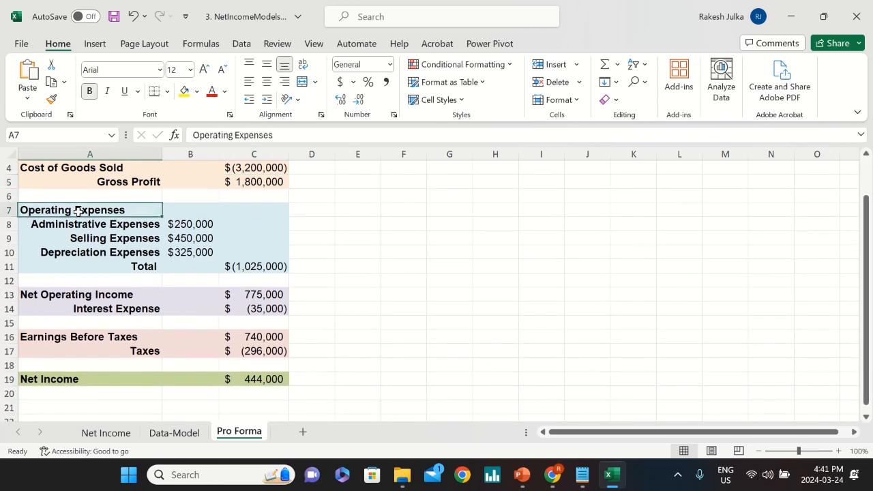
pyautogui.hotkey('ctrl', 'u')
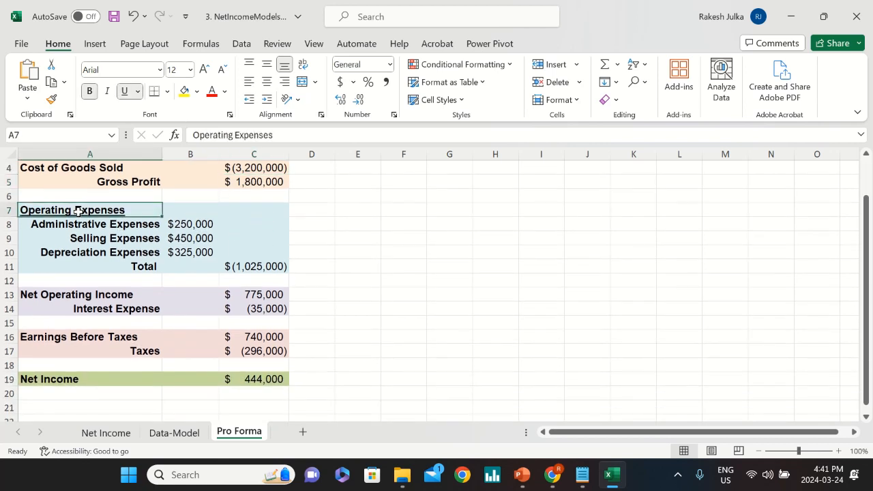
# Step: Examine the pro forma entries for total operating expenses, Net Operating Income, Interest Expense, Earnings Before Taxes and Net Income
pyautogui.click(245, 278)
pyautogui.click(249, 266)
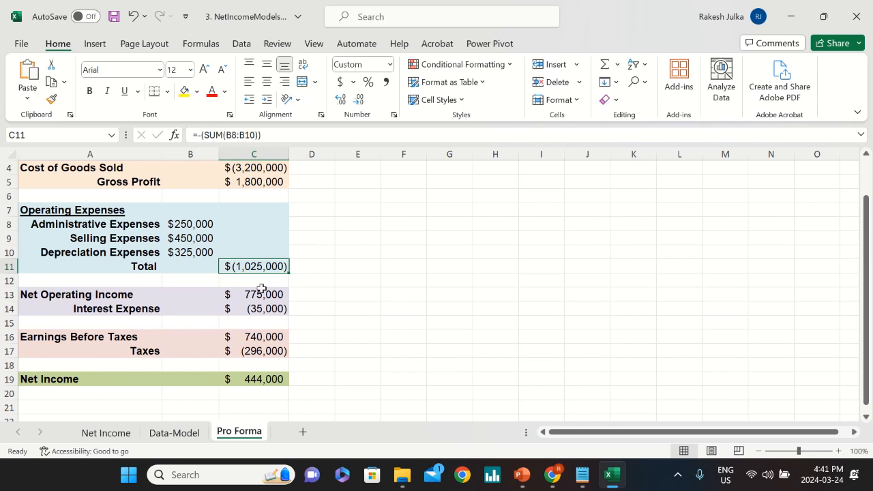
pyautogui.click(41, 296)
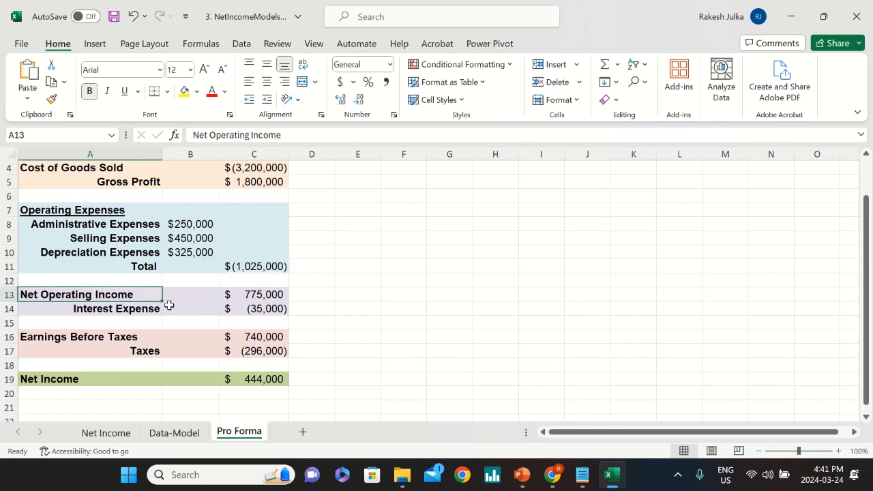
pyautogui.click(262, 295)
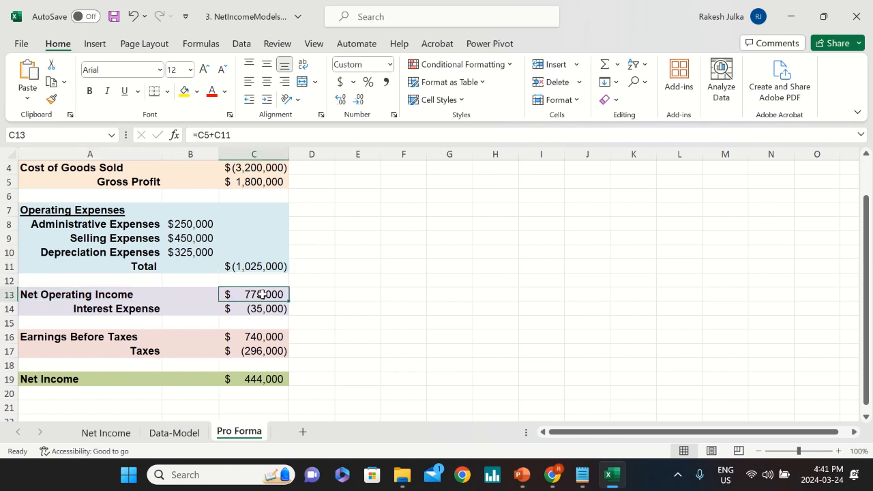
pyautogui.click(138, 310)
pyautogui.click(259, 311)
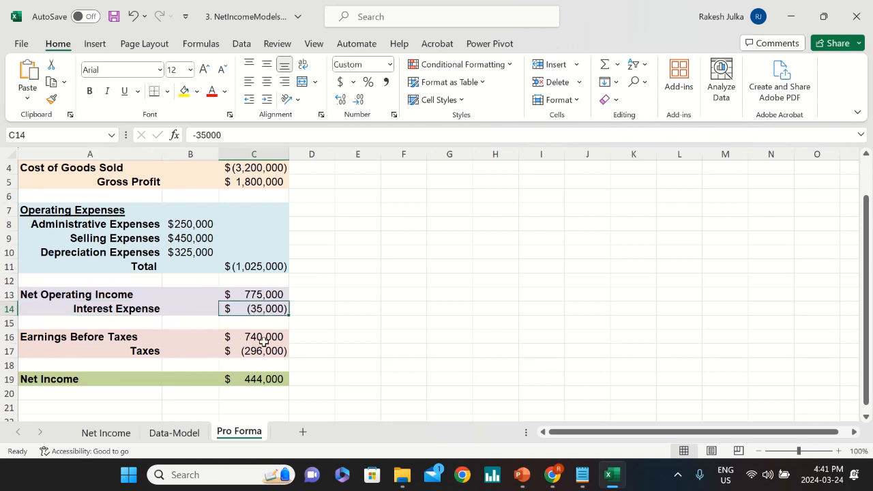
pyautogui.click(262, 337)
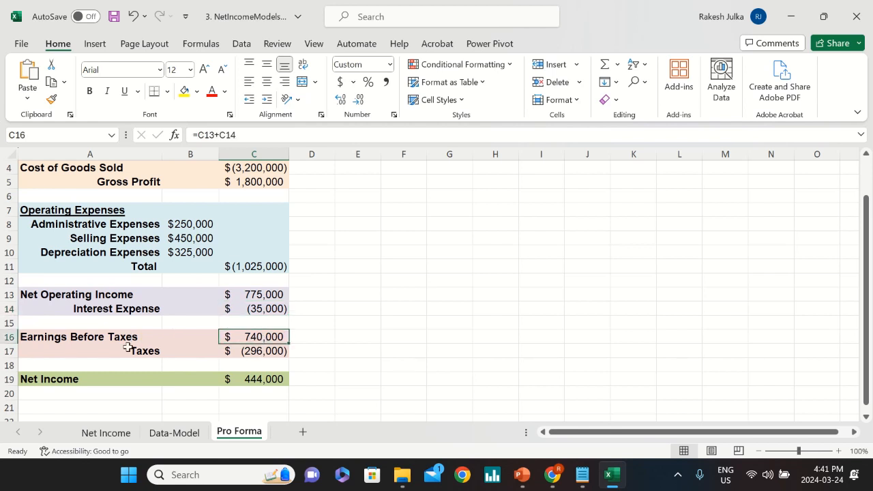
pyautogui.click(251, 381)
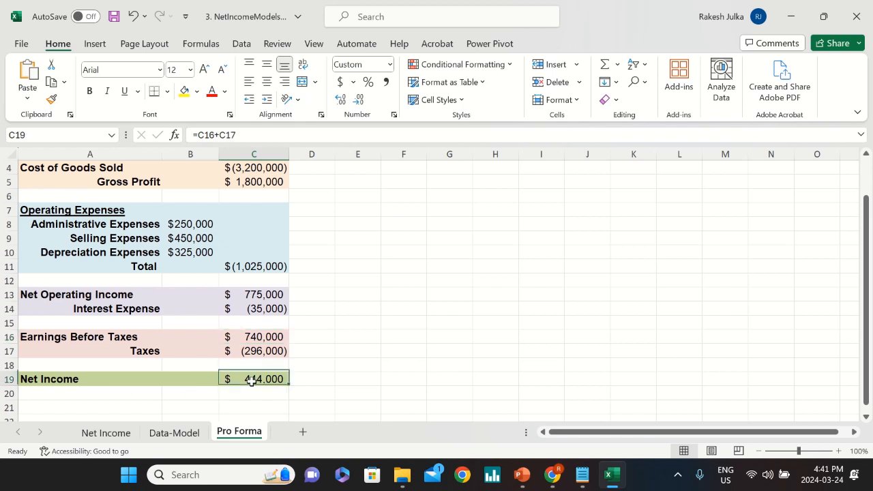
pyautogui.scroll(1, 347, 325)
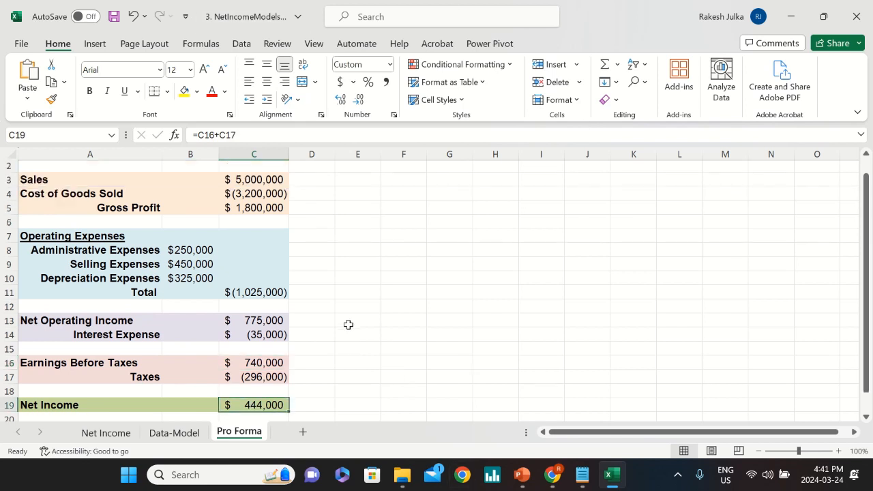
pyautogui.scroll(1, 348, 324)
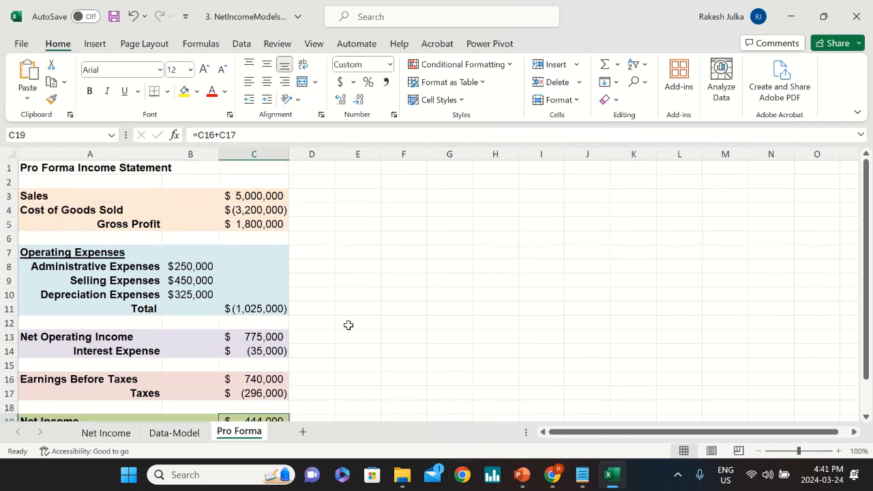